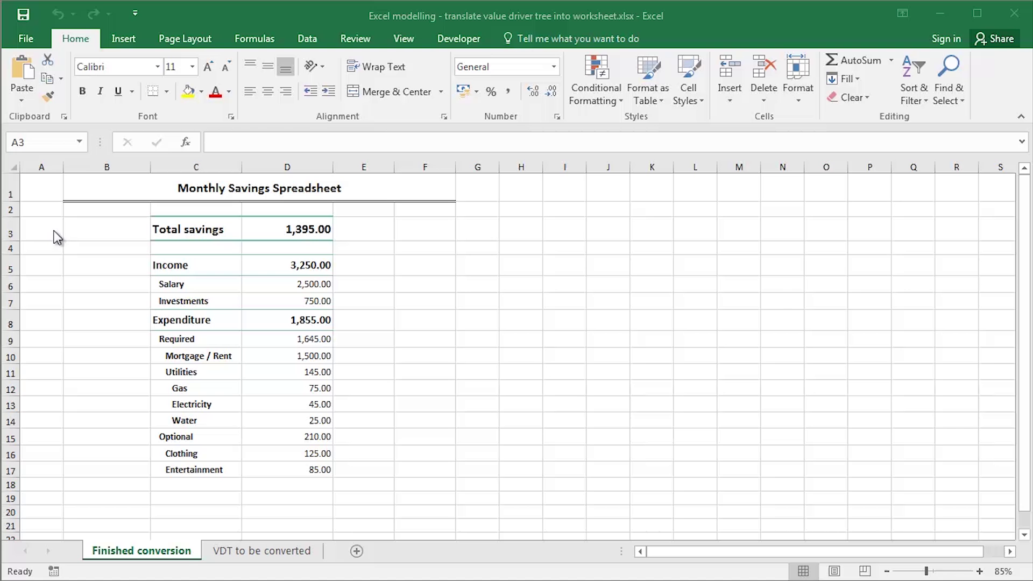
# Activate the workbook showing the finished Monthly Savings Spreadsheet with total savings of 1,395.00.
pyautogui.click(54, 230)
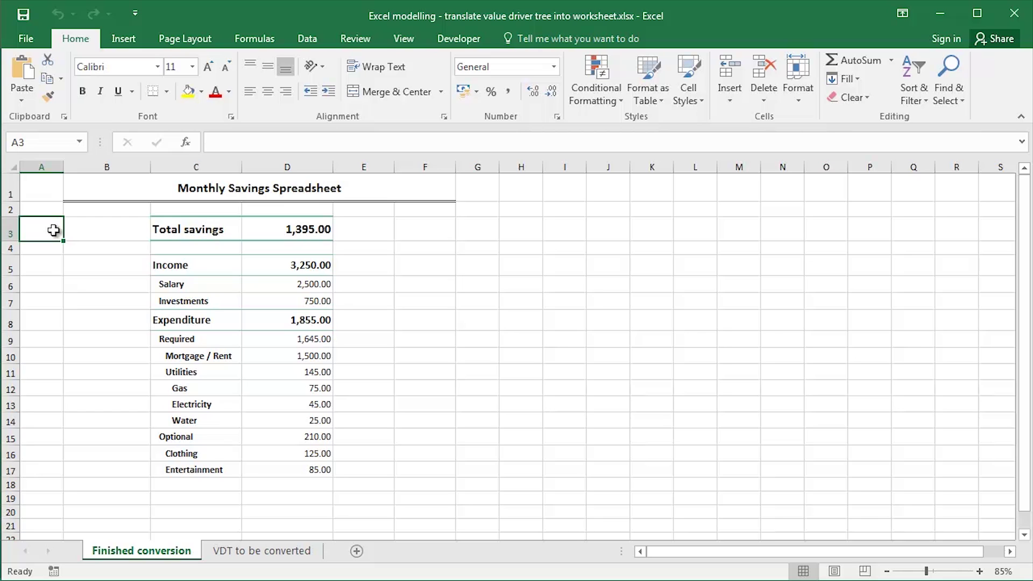
# View the VDT to be converted sheet, then switch to the PowerPoint slide of the driver tree.
pyautogui.click(261, 551)
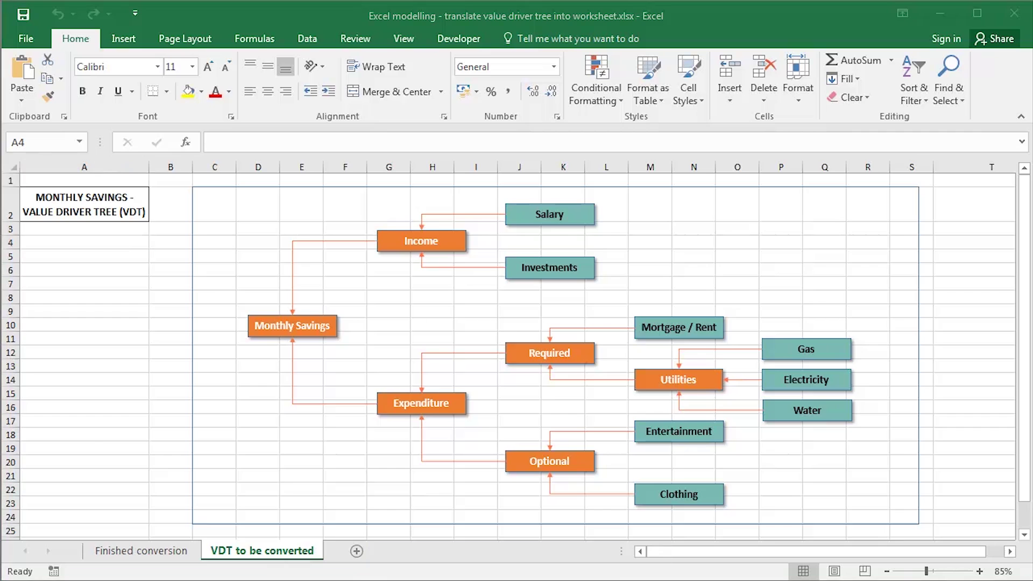
pyautogui.hotkey('alt', 'Tab')
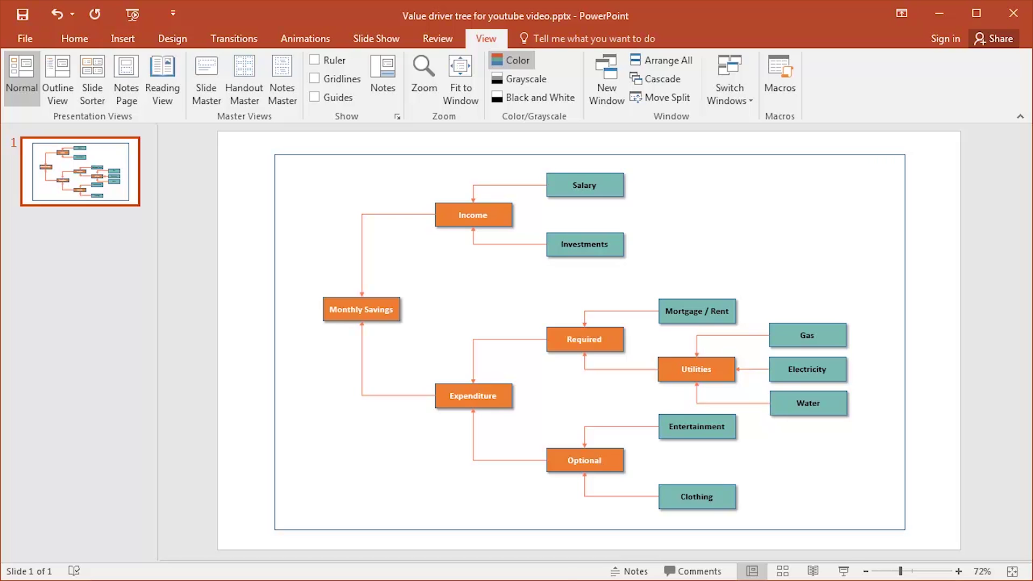
# Switch from PowerPoint back to Excel's VDT to be converted sheet.
pyautogui.hotkey('alt', 'Tab')
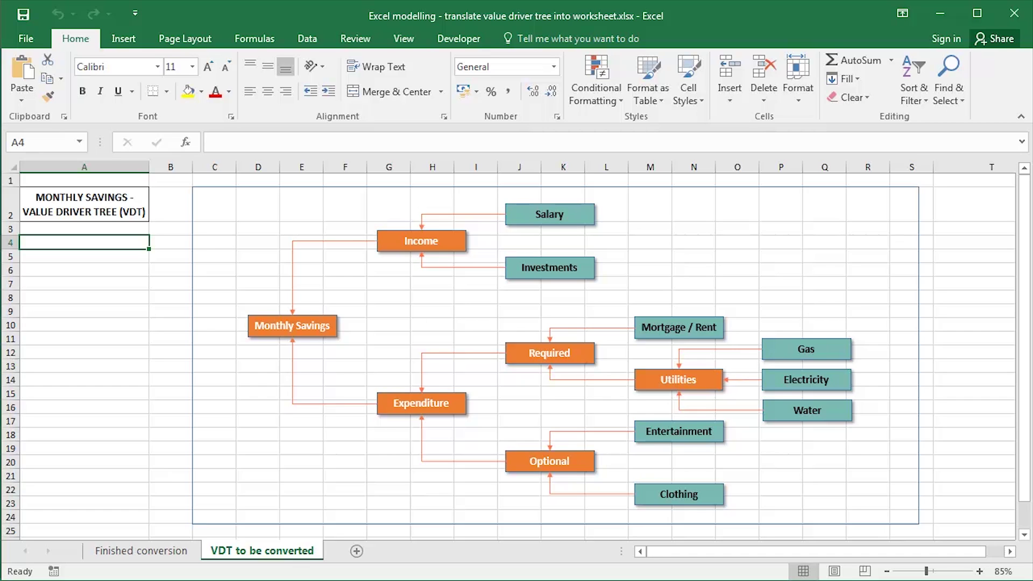
# Copy the Finished conversion sheet, name the copy 'Model to complete', and select rows 3–17.
pyautogui.click(133, 552)
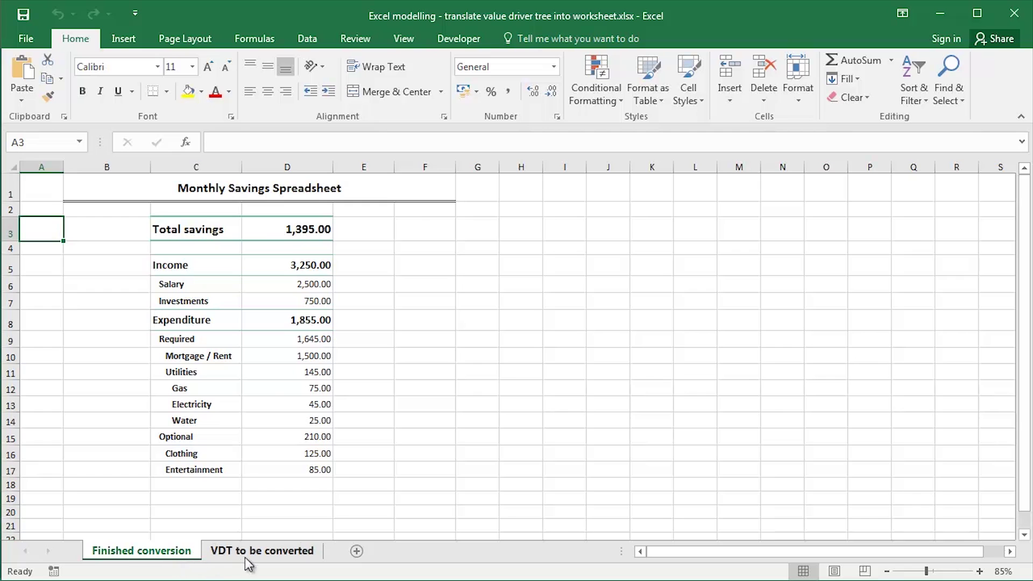
pyautogui.click(249, 554)
pyautogui.click(142, 553)
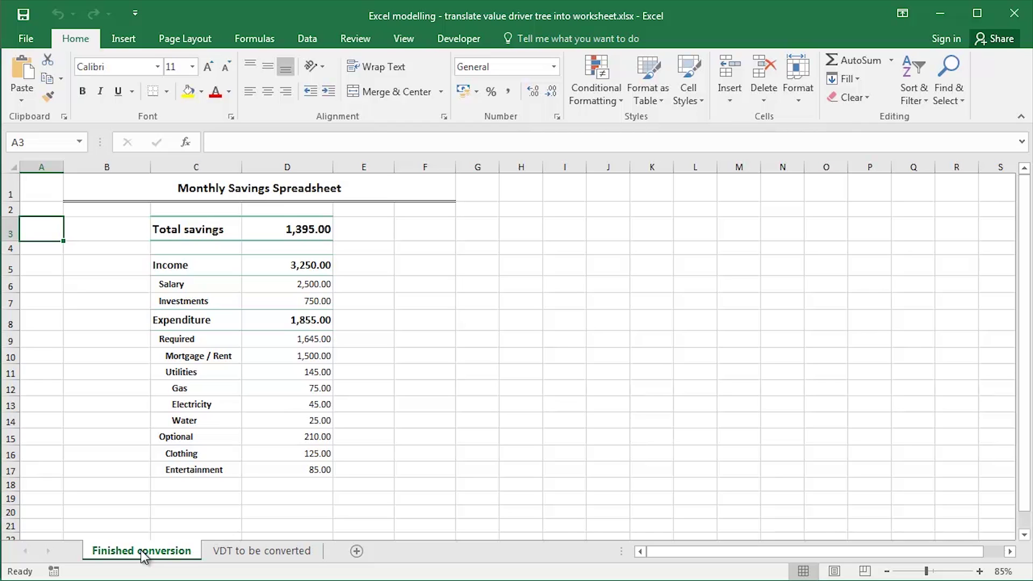
pyautogui.moveTo(142, 557); pyautogui.dragTo(212, 547)
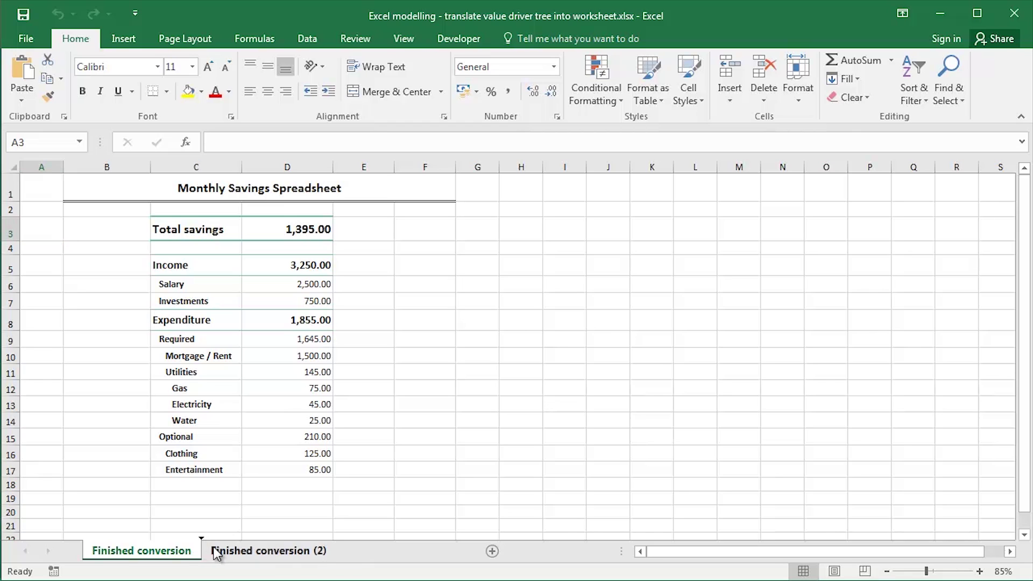
pyautogui.doubleClick(277, 551)
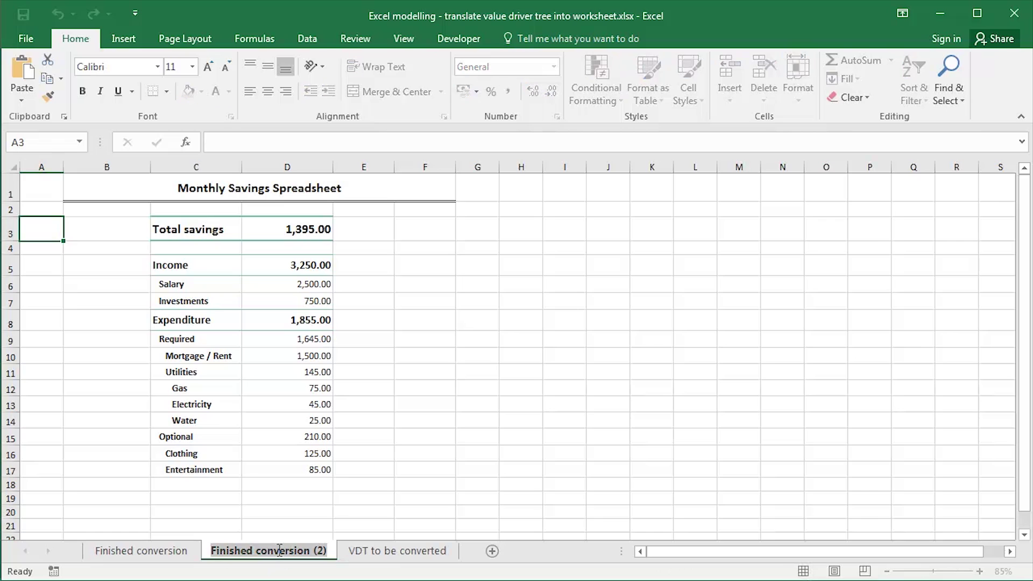
pyautogui.write('Model to complete')
pyautogui.press('Return')
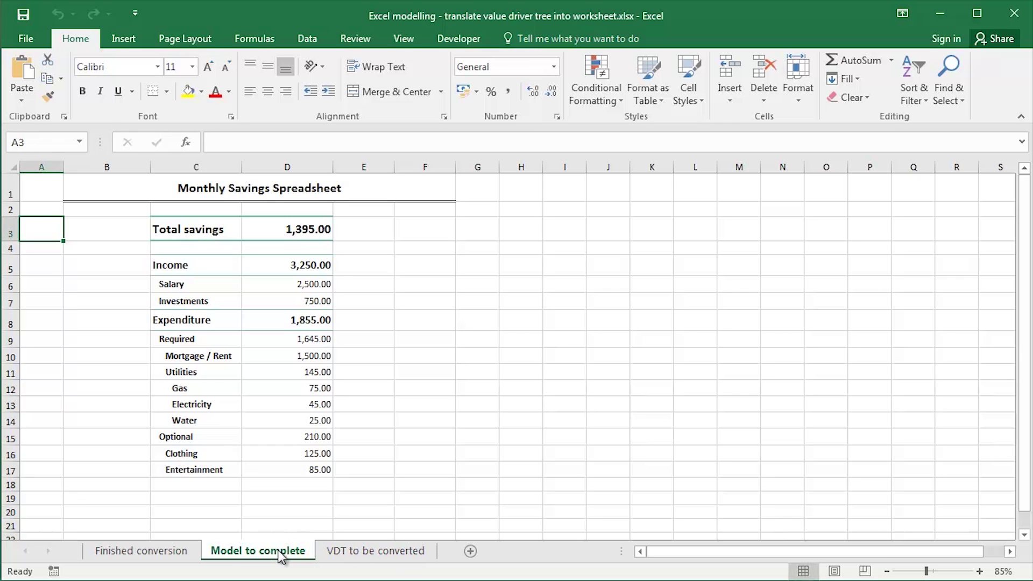
pyautogui.moveTo(11, 232); pyautogui.dragTo(32, 468)
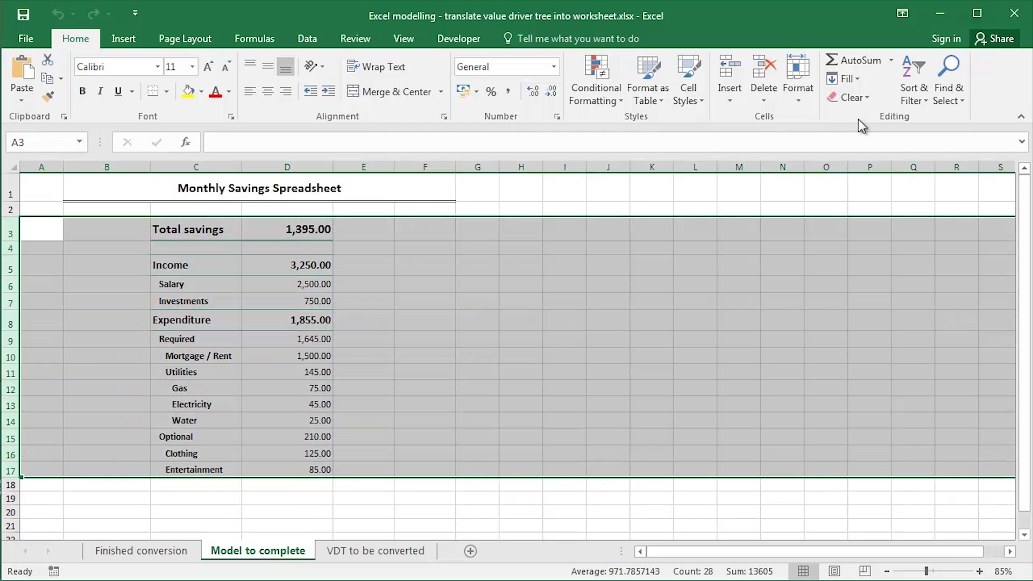
# Clear all formatting from rows 3–17 and delete the numbers in D3:D17.
pyautogui.click(861, 98)
pyautogui.click(877, 139)
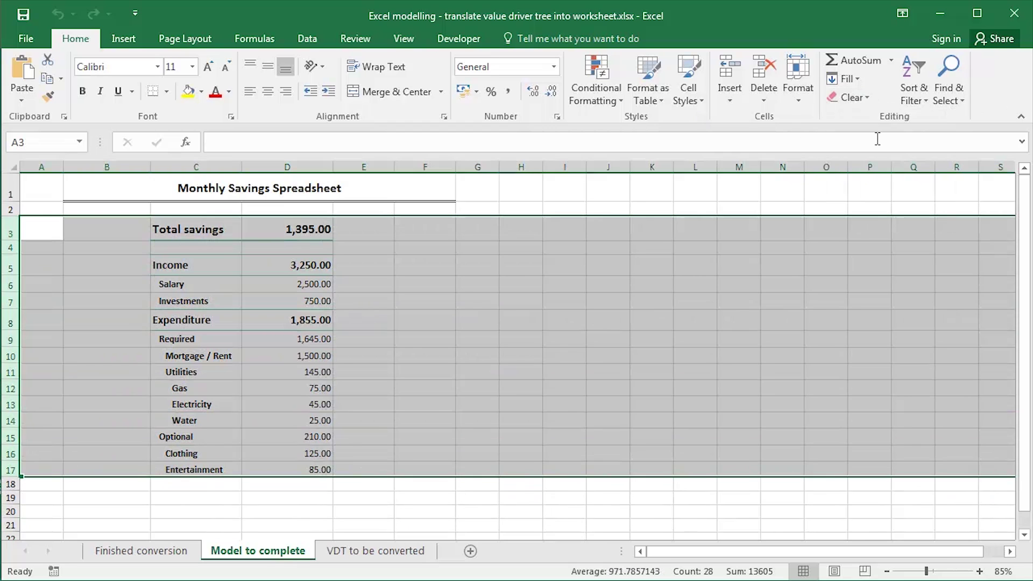
pyautogui.moveTo(295, 227); pyautogui.dragTo(321, 466)
pyautogui.press('Delete')
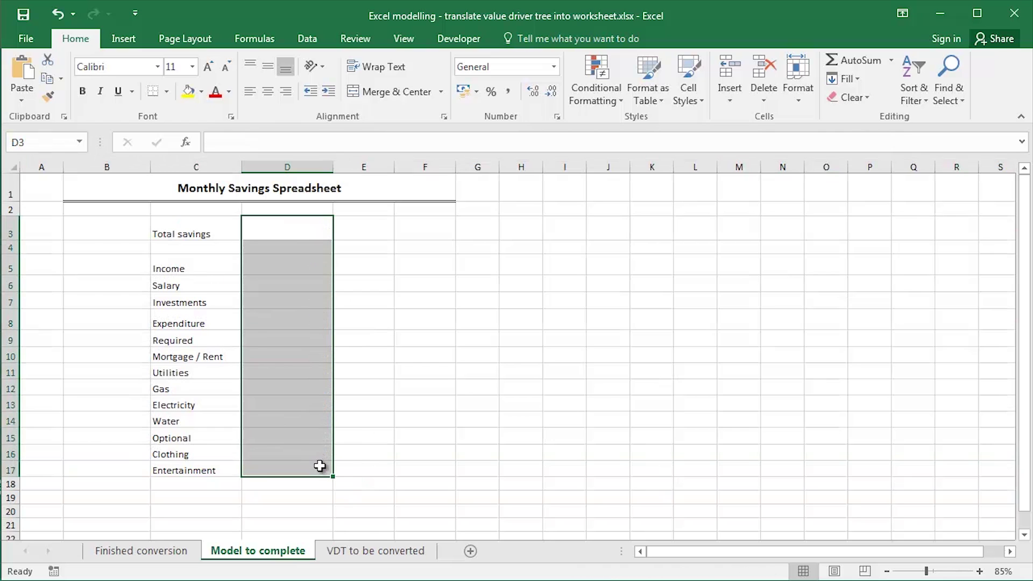
# Make the row labels in C3:C17 bold and view the driver tree sheet.
pyautogui.moveTo(200, 238); pyautogui.dragTo(200, 464)
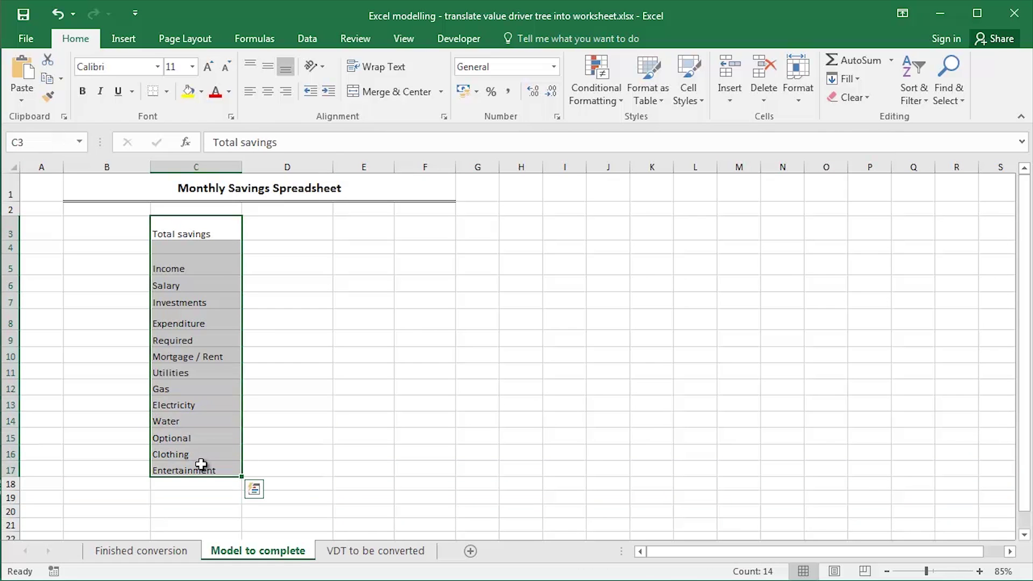
pyautogui.hotkey('ctrl', 'b')
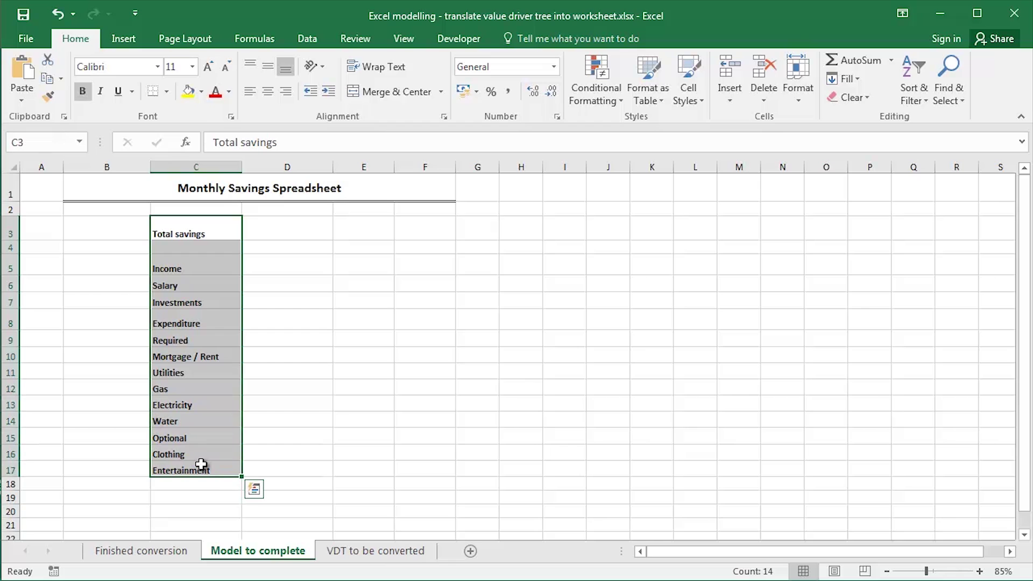
pyautogui.click(361, 551)
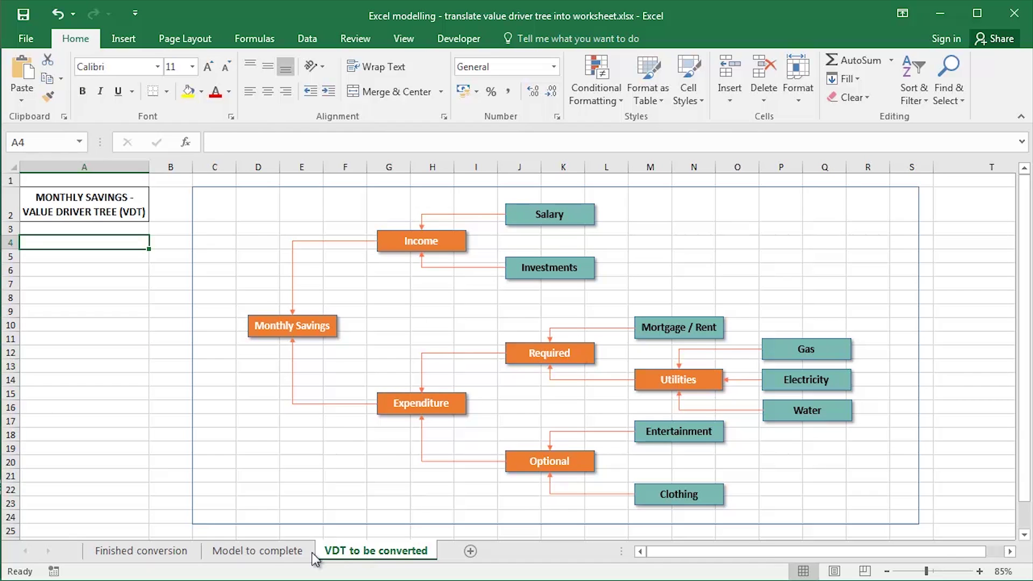
# Enter Salary 2500 and Investments 1200 in D6 and D7 on Model to complete.
pyautogui.click(264, 552)
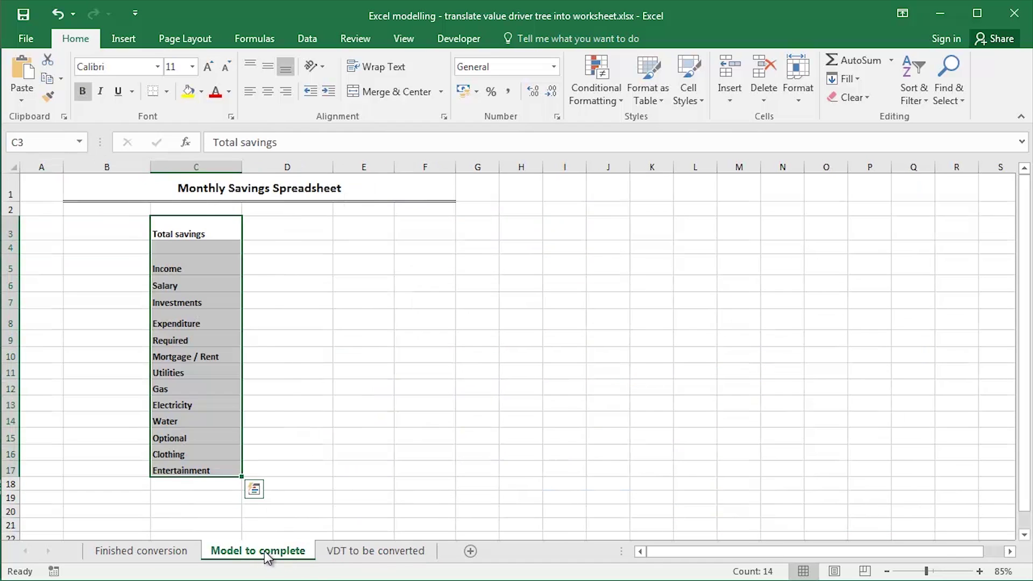
pyautogui.click(295, 286)
pyautogui.write('25000')
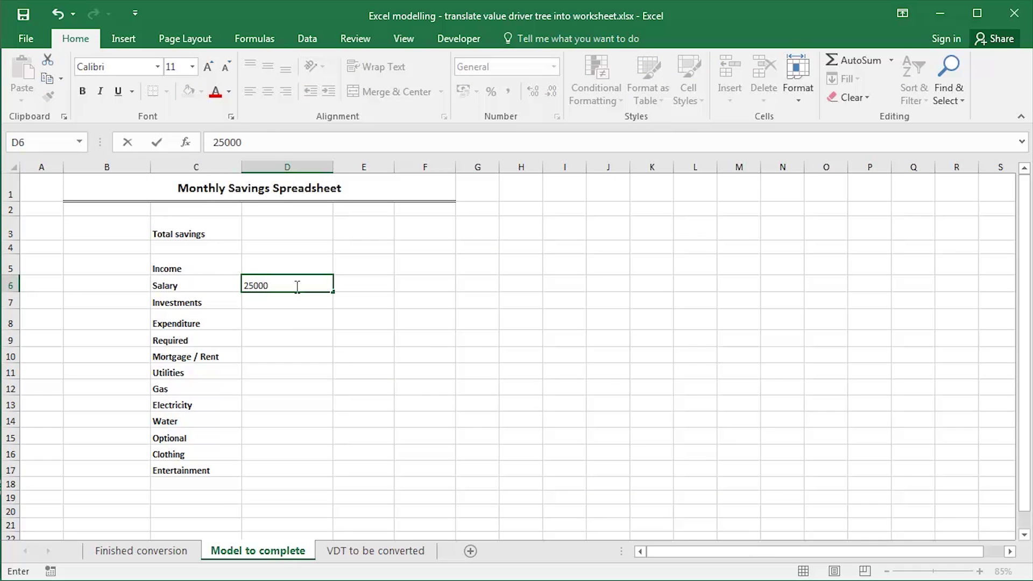
pyautogui.press('BackSpace')
pyautogui.press('Return')
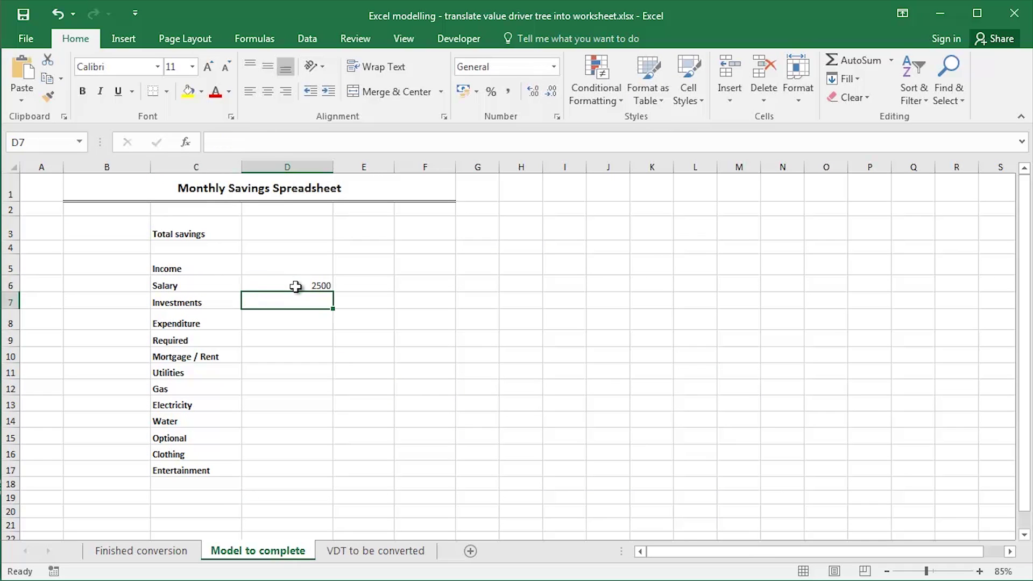
pyautogui.write('1200')
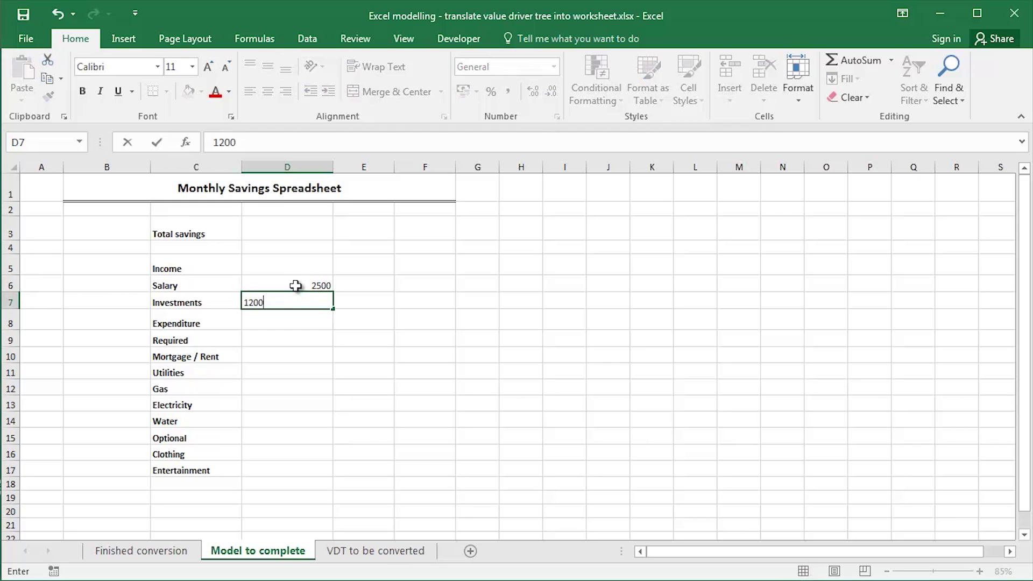
pyautogui.press('Return')
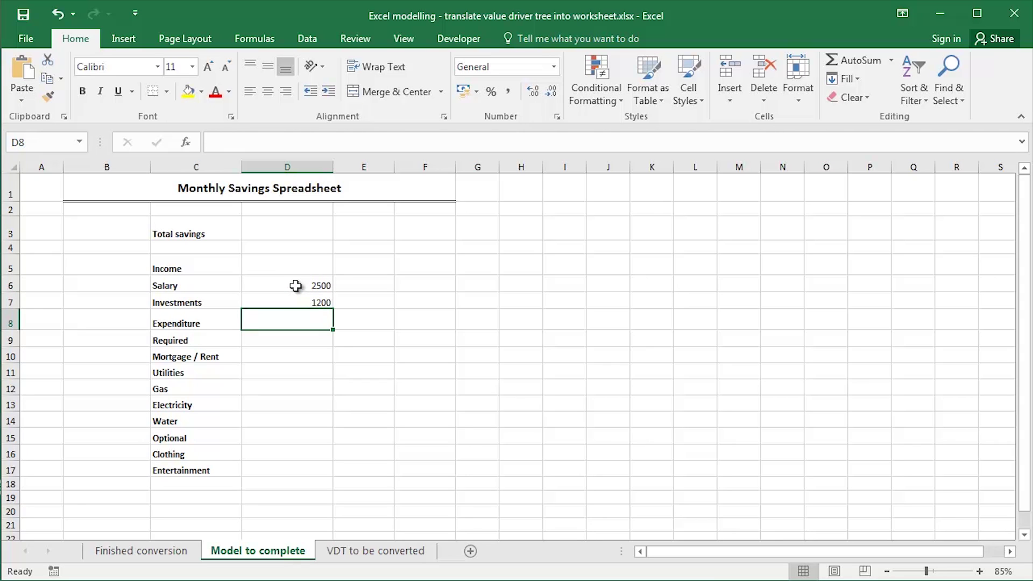
# After checking the driver tree, enter Mortgage / Rent 950 in D10 and Gas 75.
pyautogui.click(380, 559)
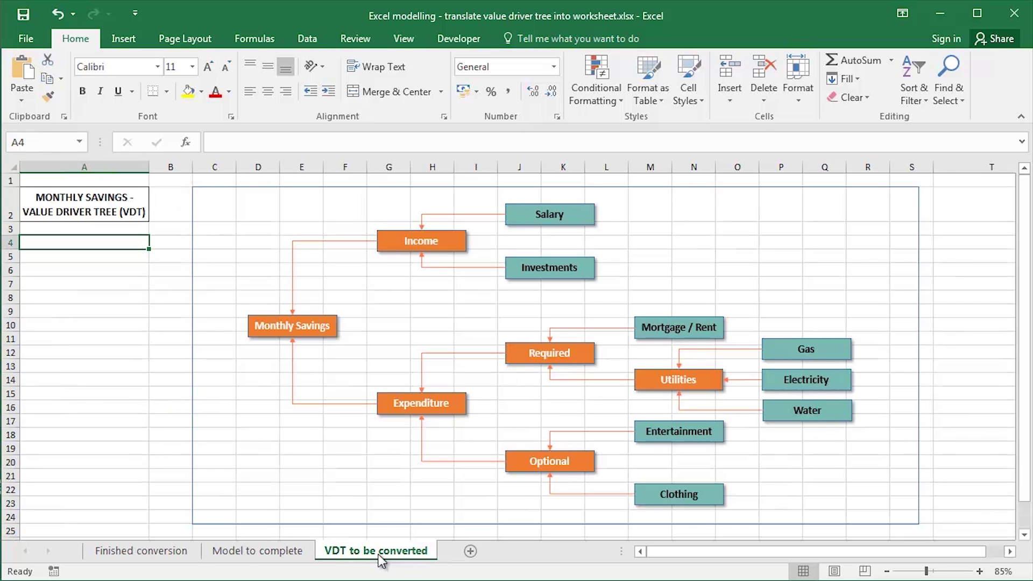
pyautogui.click(279, 554)
pyautogui.click(295, 359)
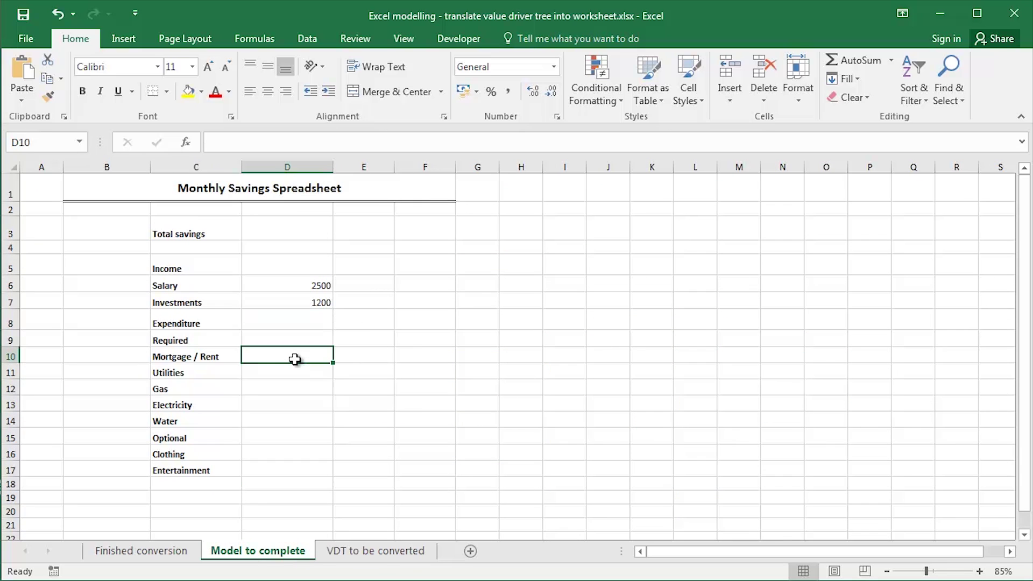
pyautogui.write('950')
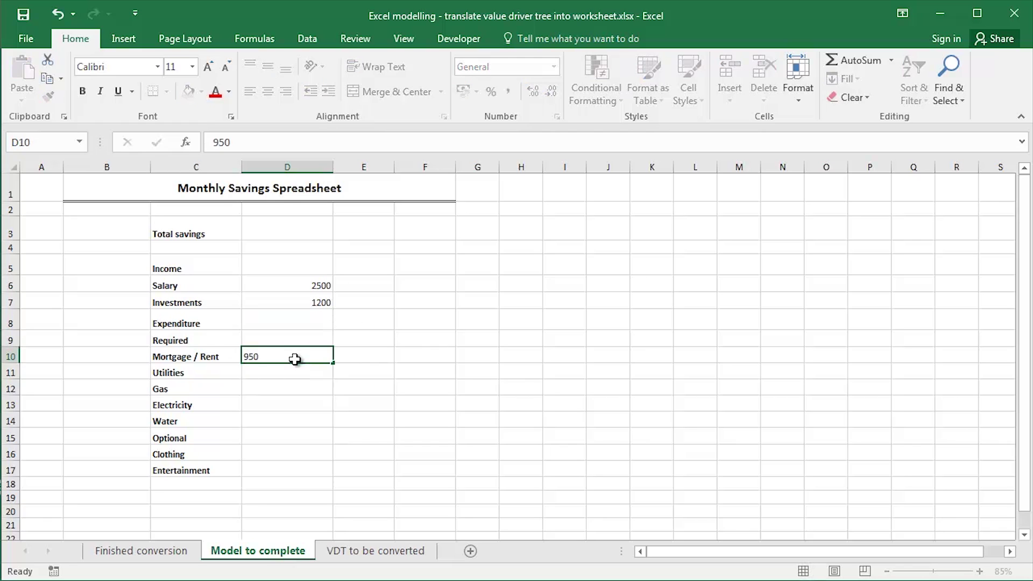
pyautogui.press('Return')
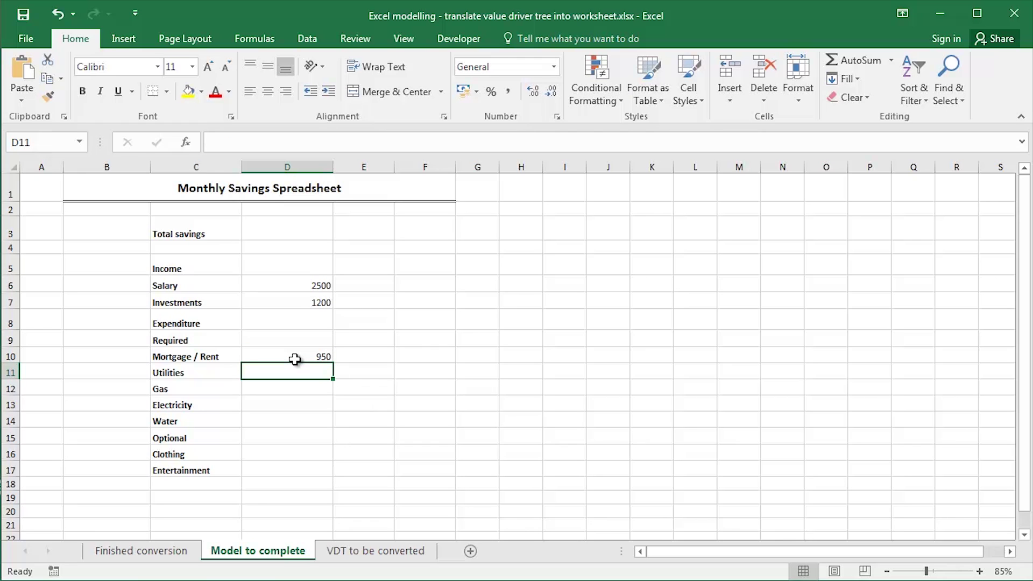
pyautogui.press('Return')
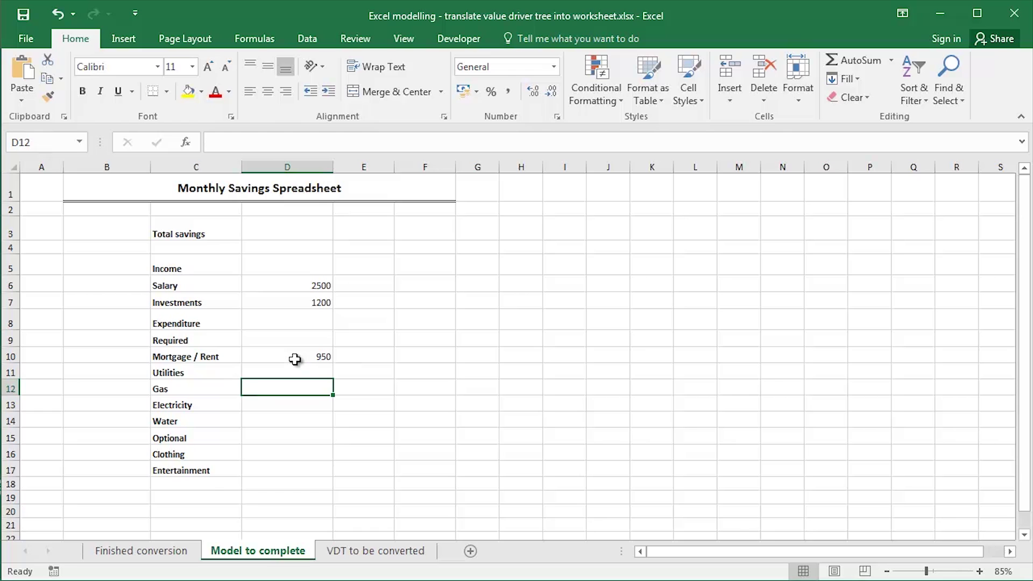
pyautogui.write('75')
pyautogui.press('Return')
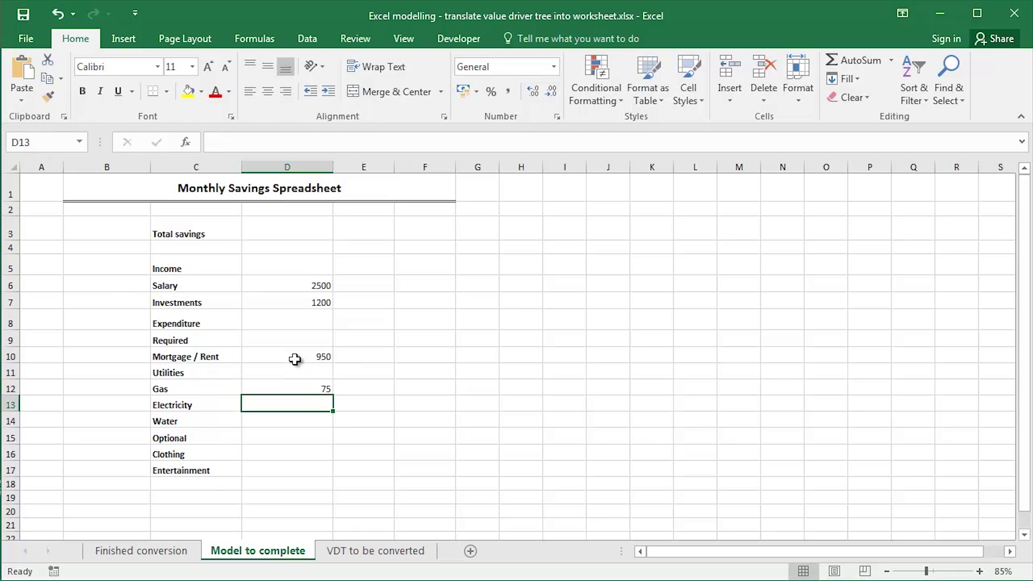
# Enter Electricity 65, Water 45, Clothing 75 and Entertainment 85, then select the amounts to check their total.
pyautogui.write('65')
pyautogui.press('Return')
pyautogui.write('45')
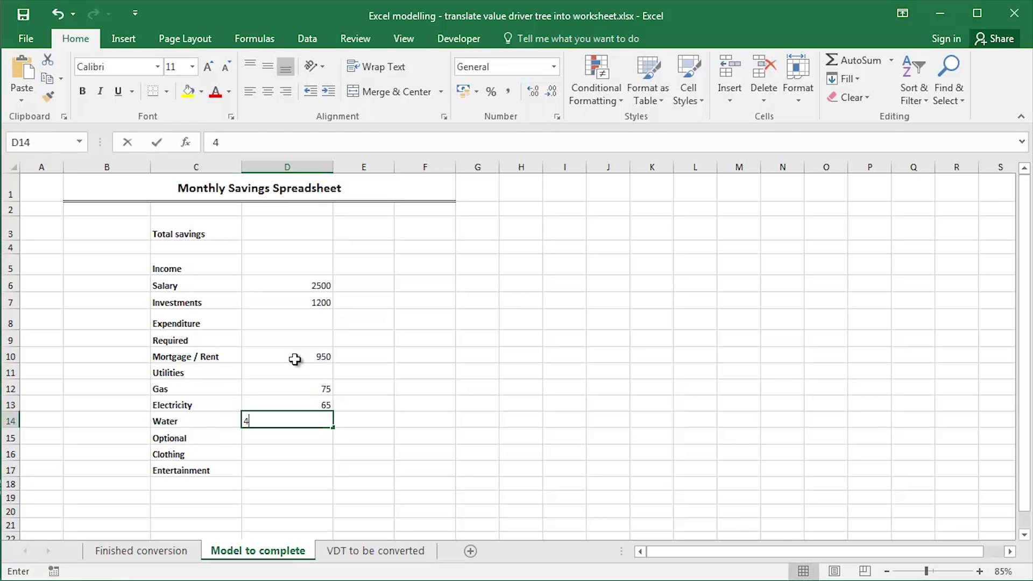
pyautogui.press('Return')
pyautogui.press('Return')
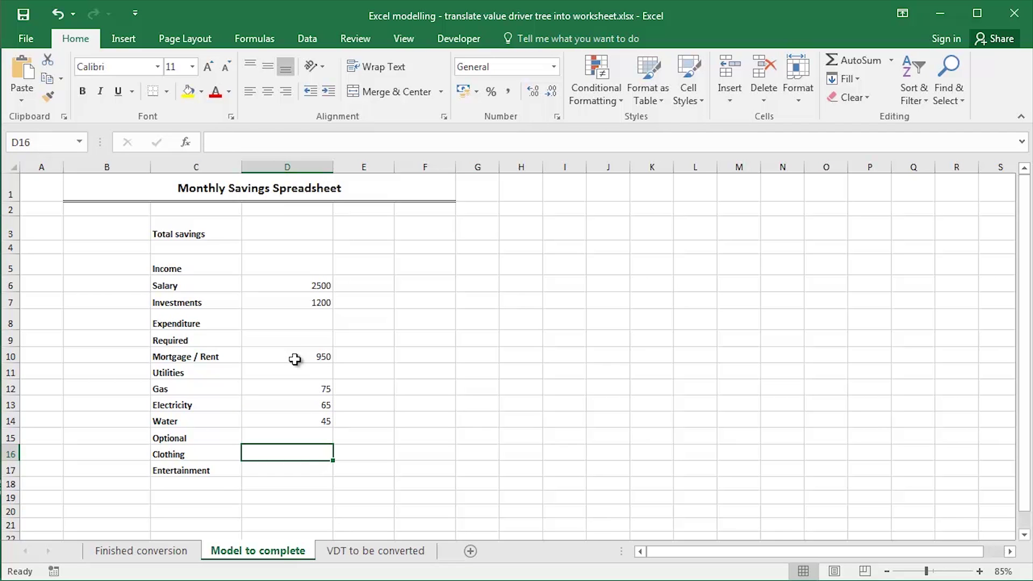
pyautogui.write('75')
pyautogui.press('Return')
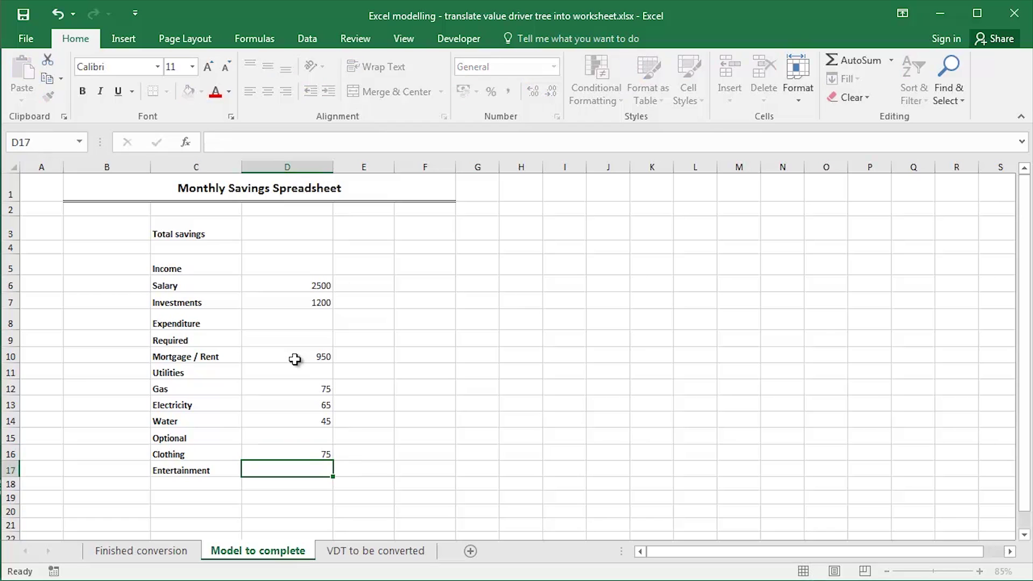
pyautogui.write('85')
pyautogui.press('Return')
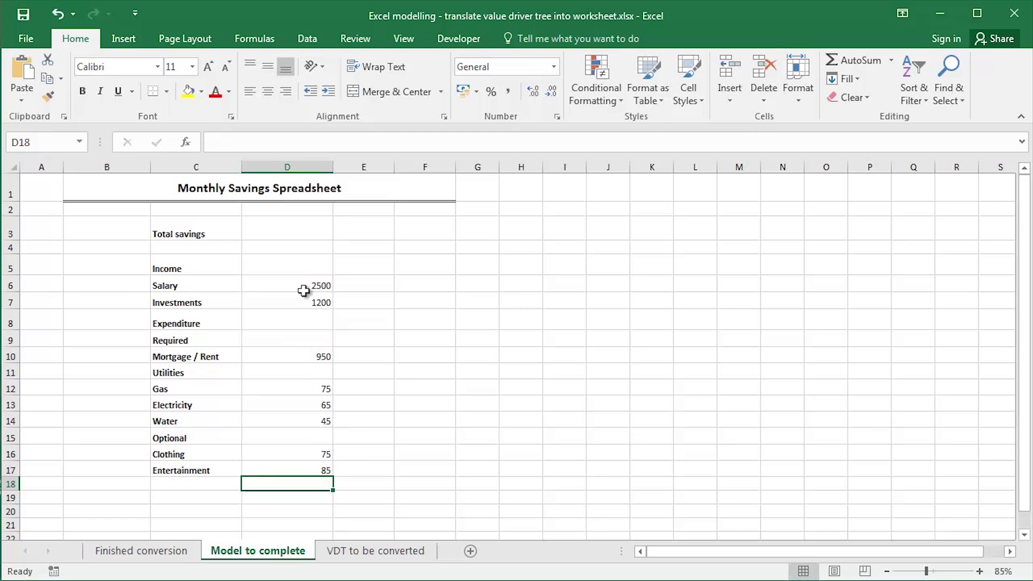
pyautogui.moveTo(296, 286); pyautogui.dragTo(292, 473)
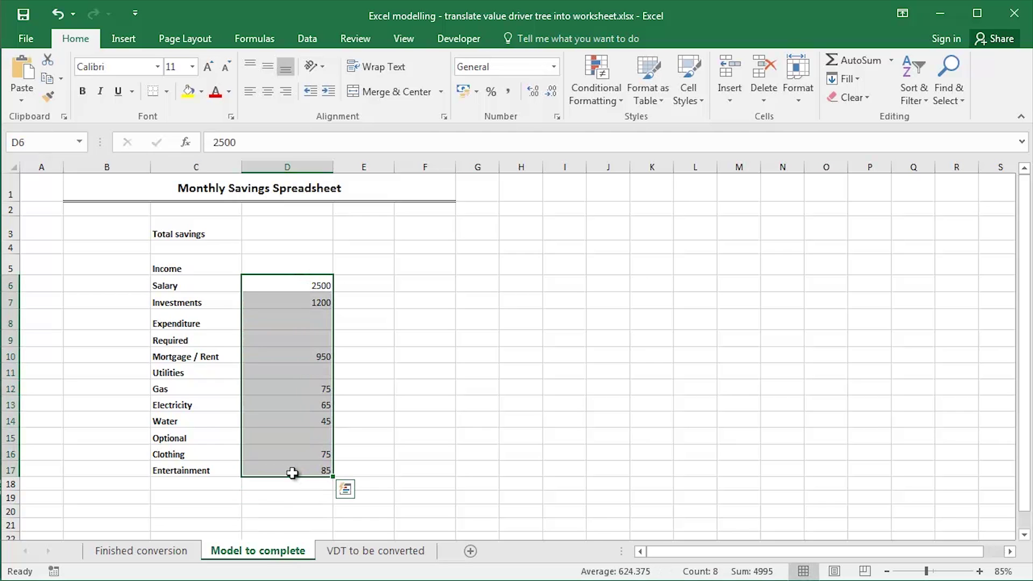
pyautogui.click(367, 557)
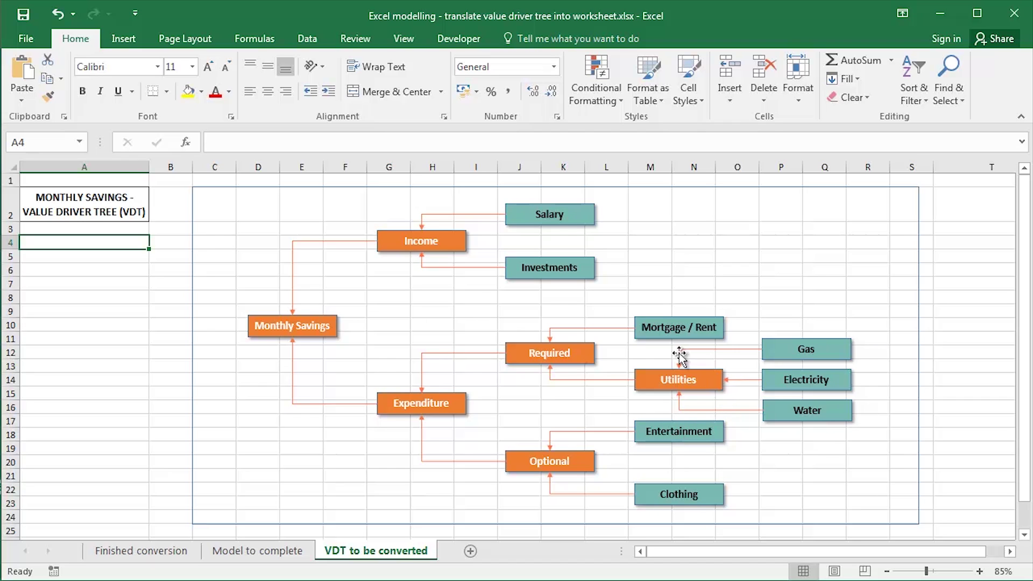
pyautogui.click(261, 551)
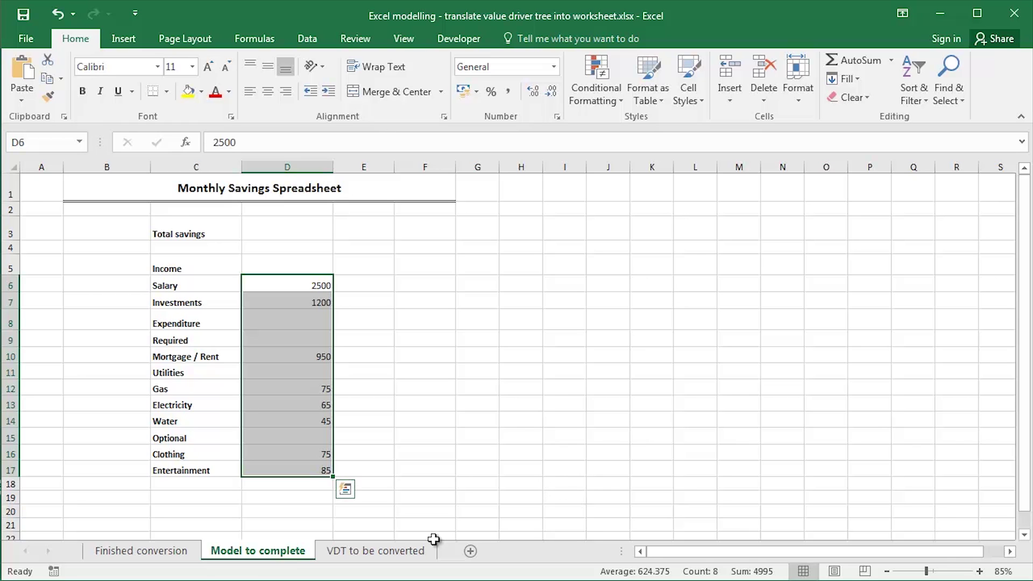
pyautogui.click(396, 549)
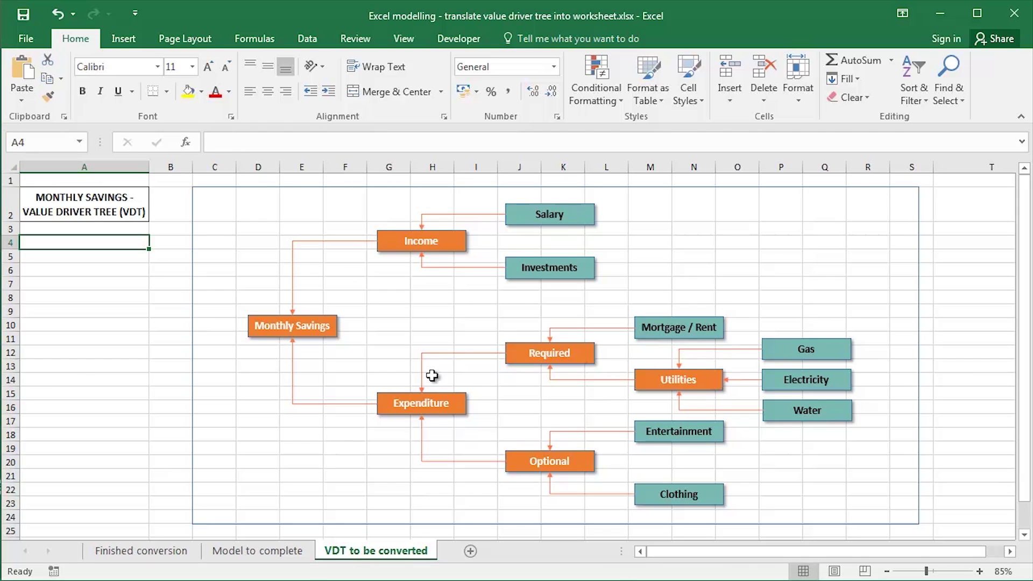
pyautogui.click(262, 551)
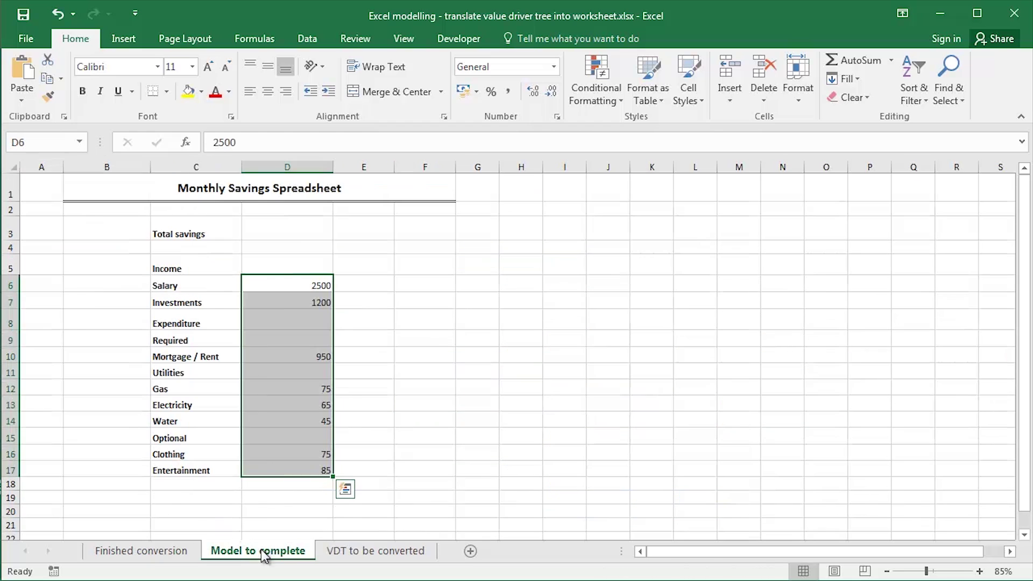
pyautogui.click(288, 369)
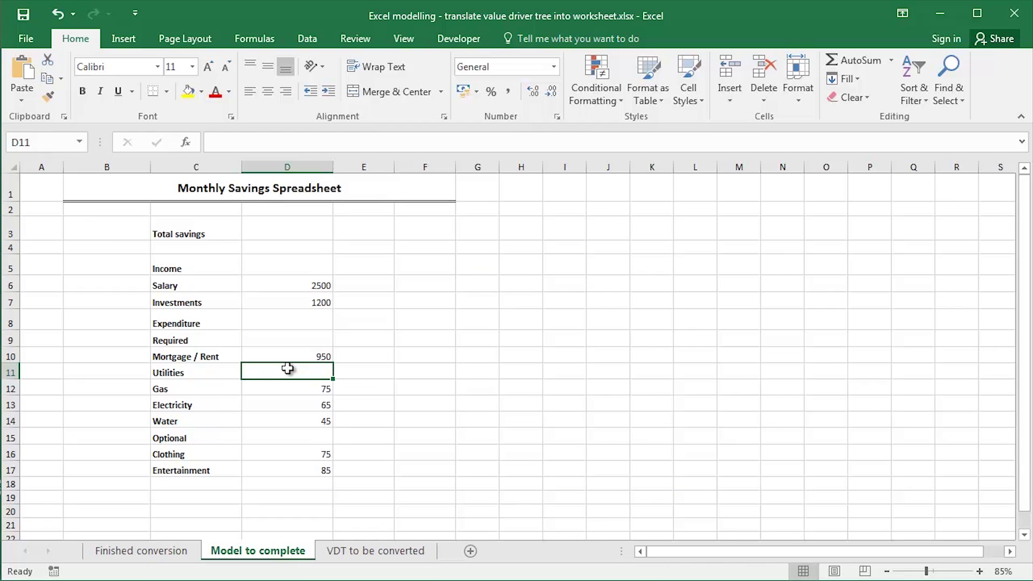
# Total Utilities as the SUM of Gas, Electricity and Water, giving 185.
pyautogui.write('=SUM(')
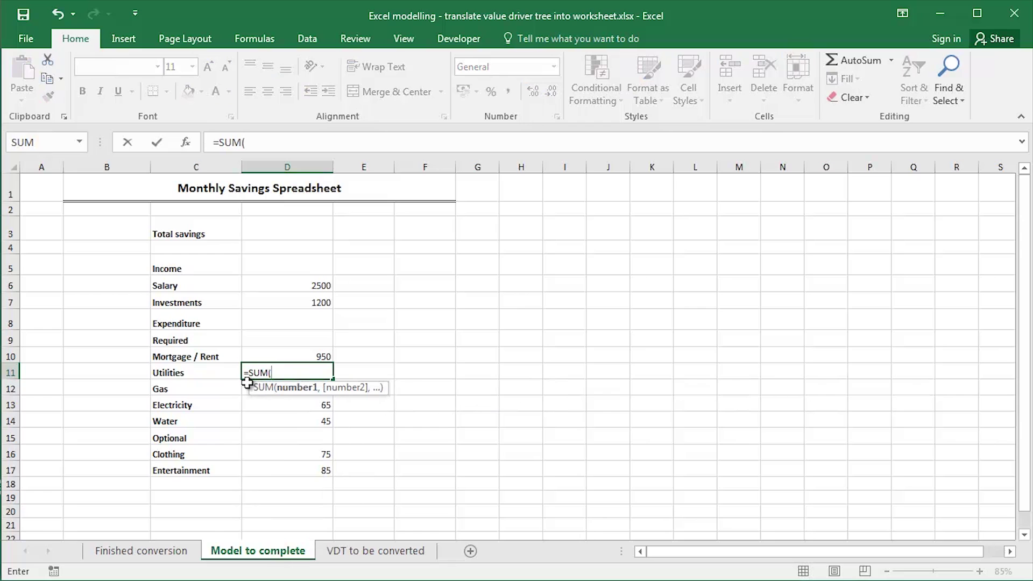
pyautogui.moveTo(248, 386); pyautogui.dragTo(248, 422)
pyautogui.press('Return')
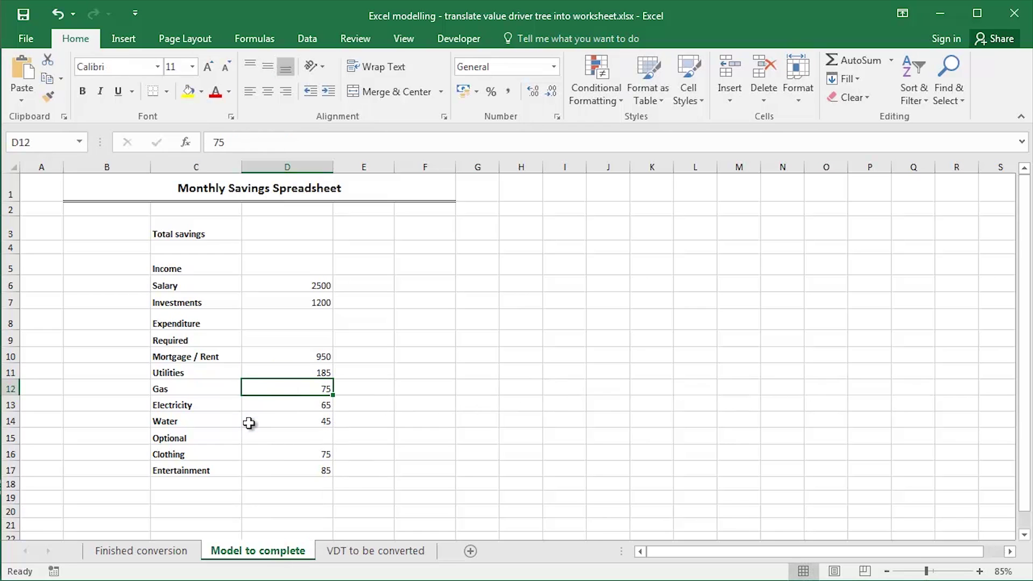
# Make Required in D9 the Mortgage / Rent amount plus the Utilities total, giving 1135.
pyautogui.click(353, 552)
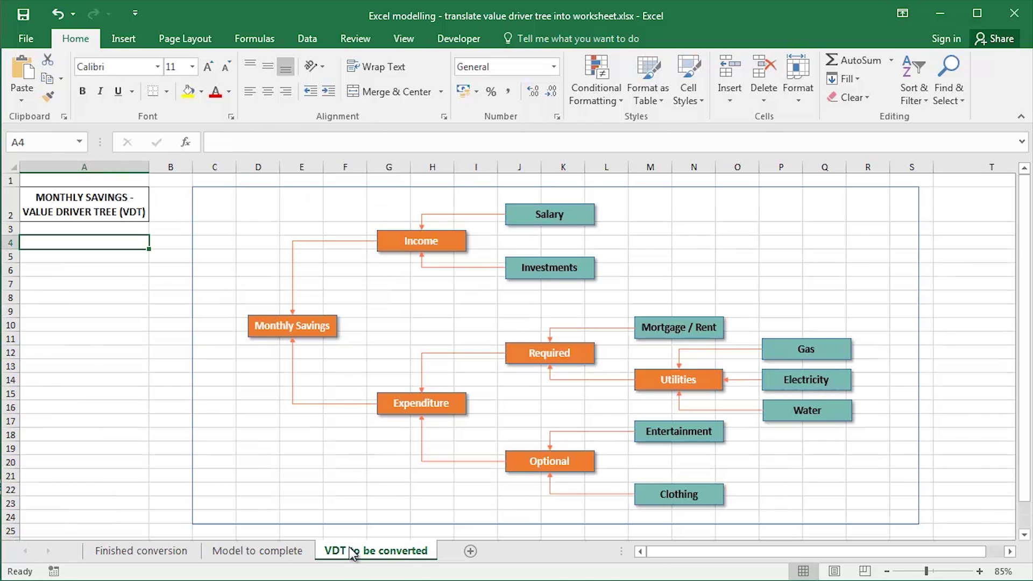
pyautogui.click(243, 555)
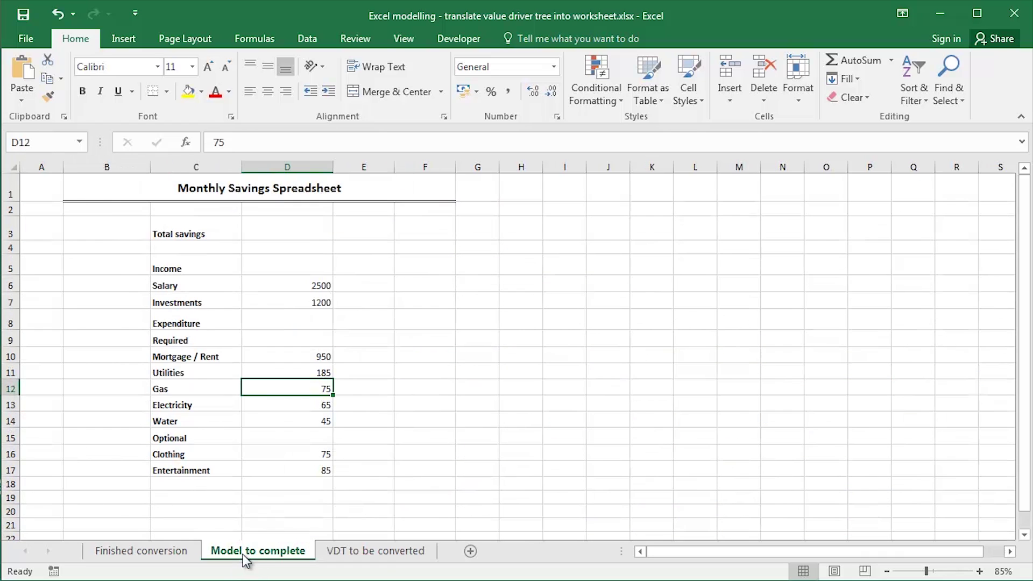
pyautogui.click(293, 340)
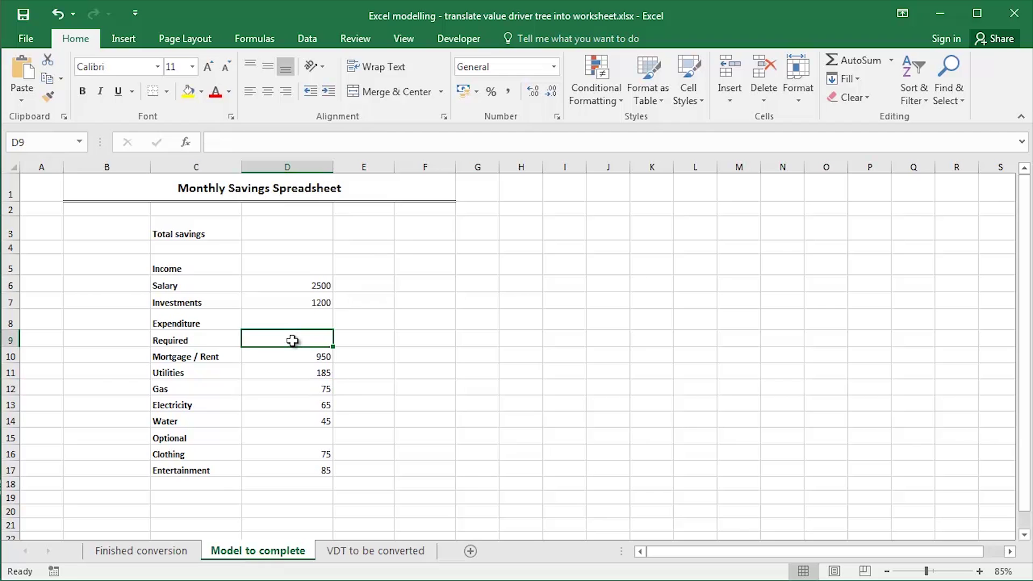
pyautogui.write('=')
pyautogui.click(296, 360)
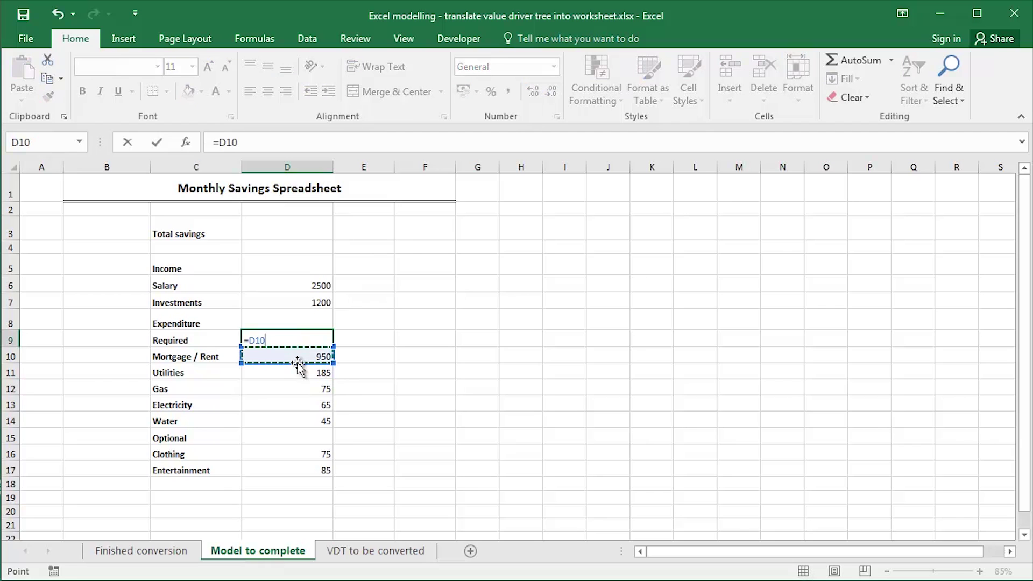
pyautogui.write('+')
pyautogui.click(299, 372)
pyautogui.press('Return')
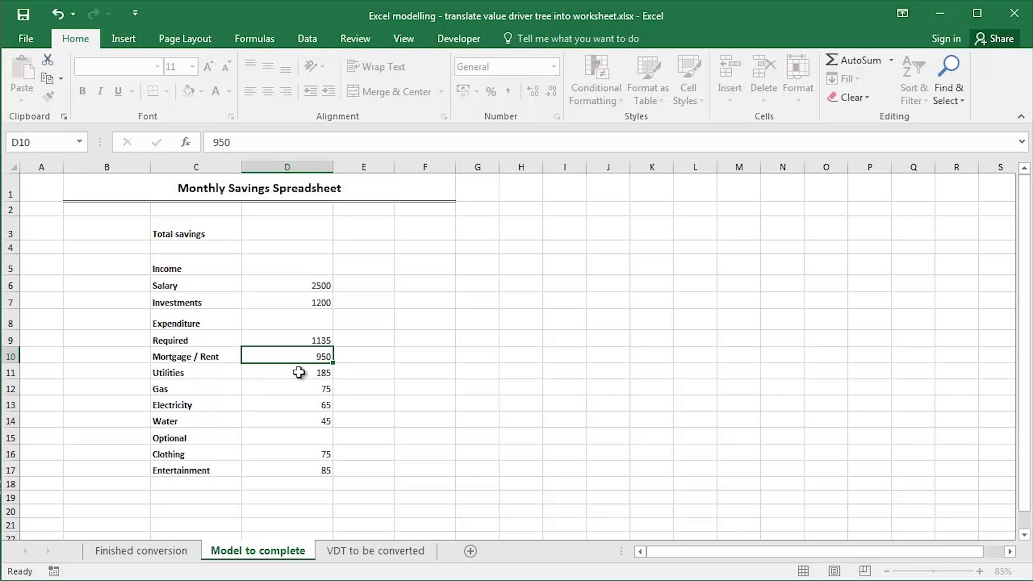
# Enter =SUM(D16:D17) for Optional, adding Clothing and Entertainment to 160.
pyautogui.press('Down')
pyautogui.press('Down')
pyautogui.press('Down')
pyautogui.press('Down')
pyautogui.press('Down')
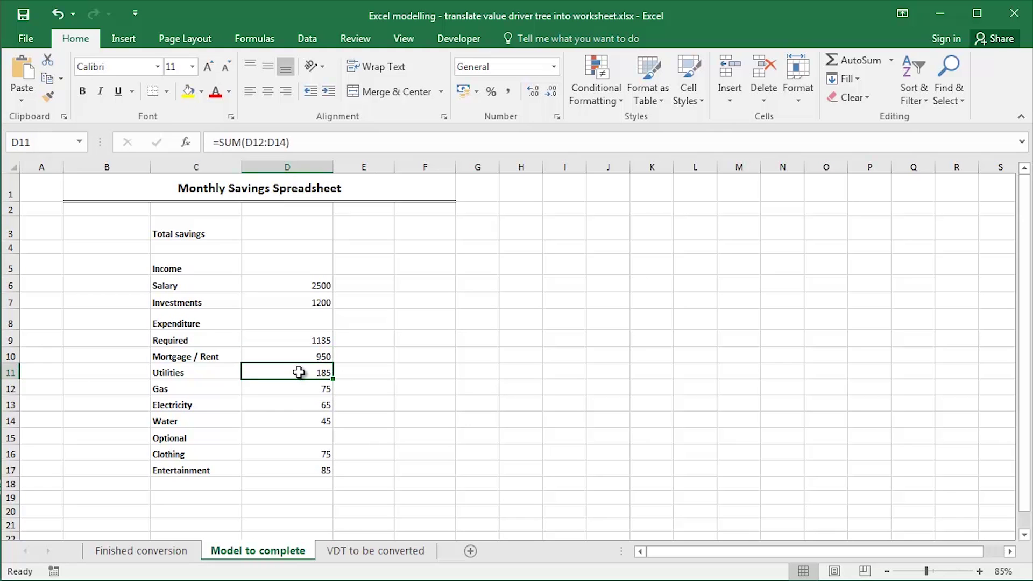
pyautogui.write('=sum(')
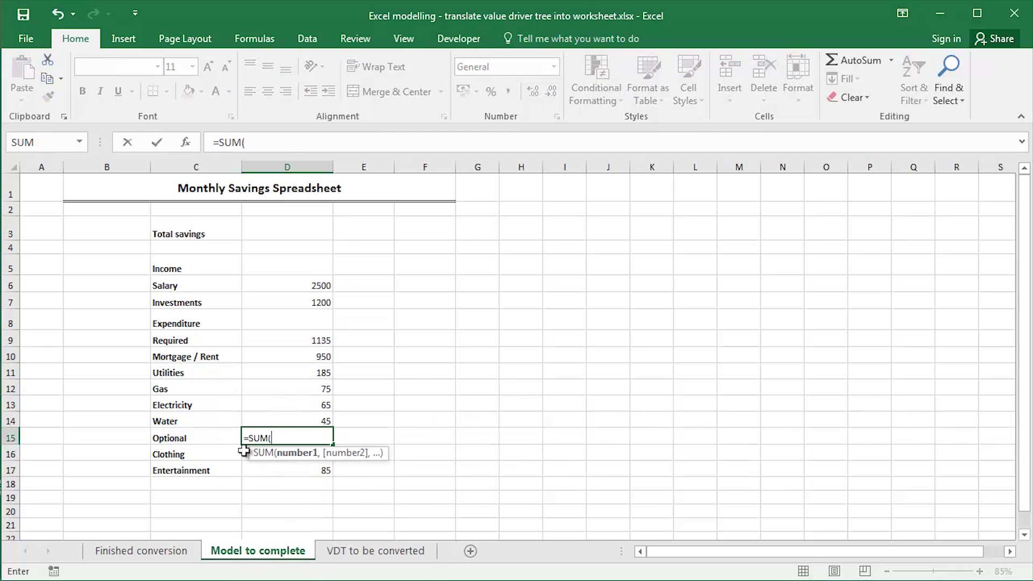
pyautogui.moveTo(249, 455); pyautogui.dragTo(255, 474)
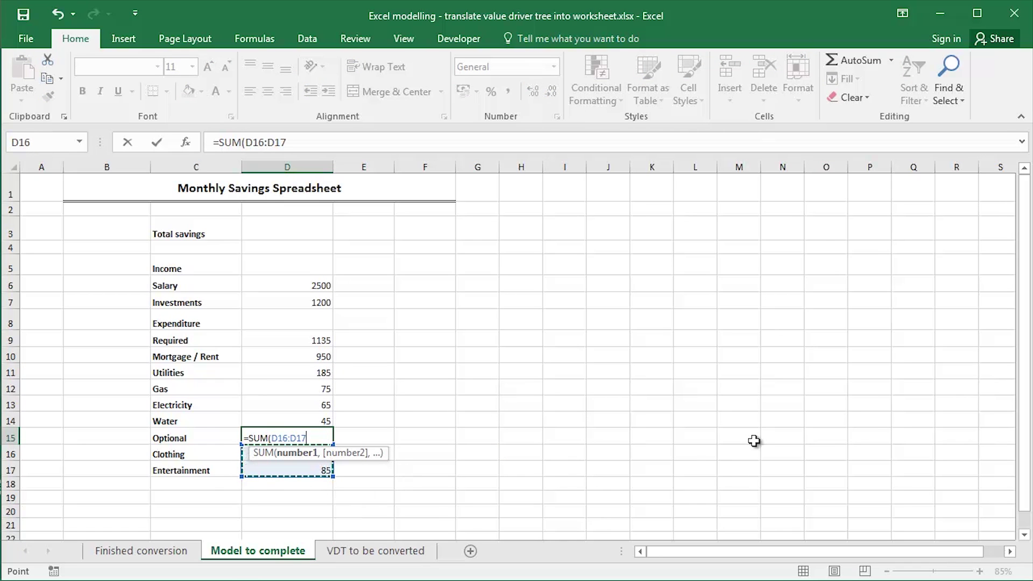
pyautogui.press('Return')
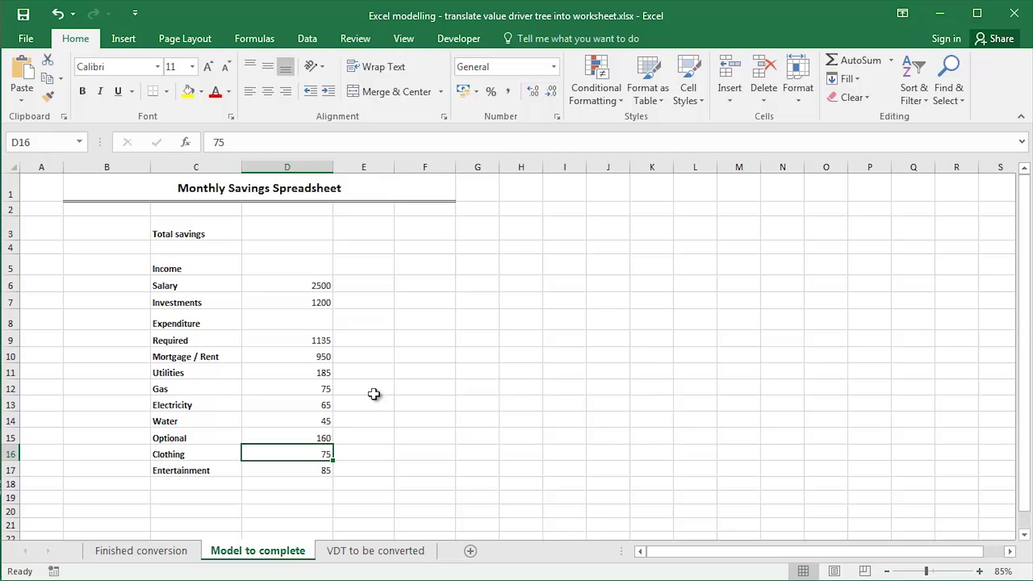
# Enter =D9+D15 in D8 so Expenditure totals 1295.
pyautogui.click(308, 324)
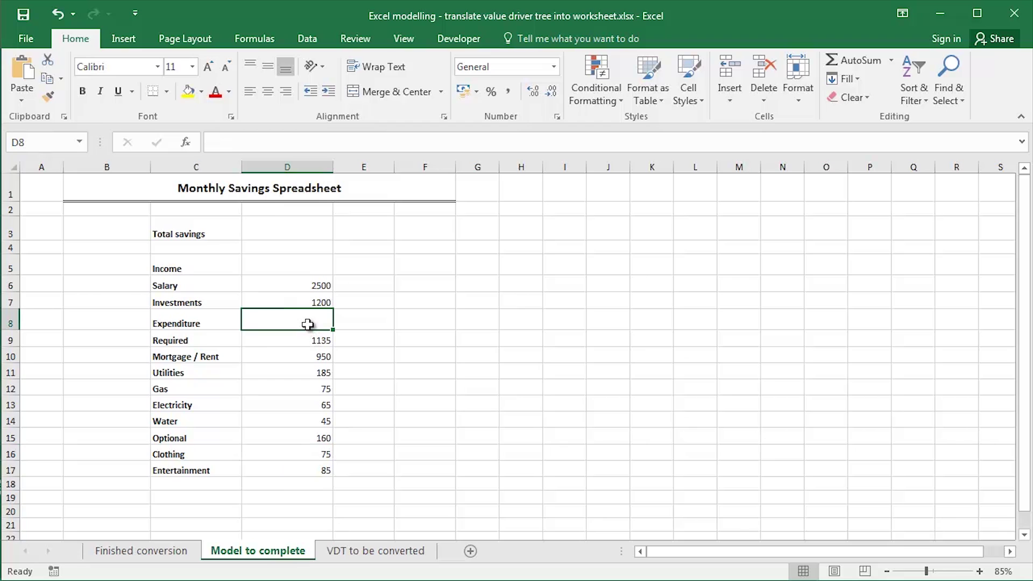
pyautogui.write('=')
pyautogui.click(307, 339)
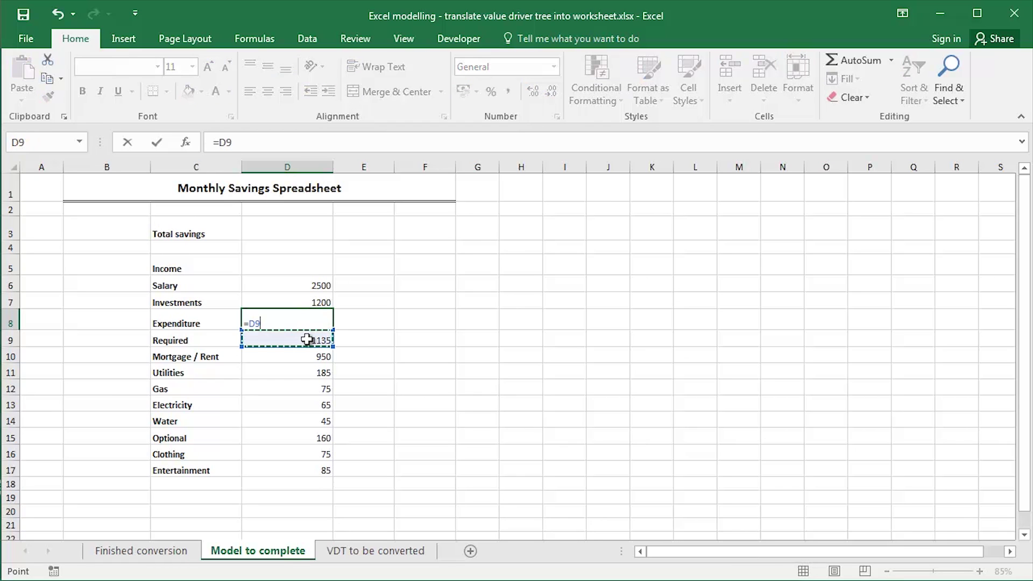
pyautogui.write('+')
pyautogui.click(283, 437)
pyautogui.press('Return')
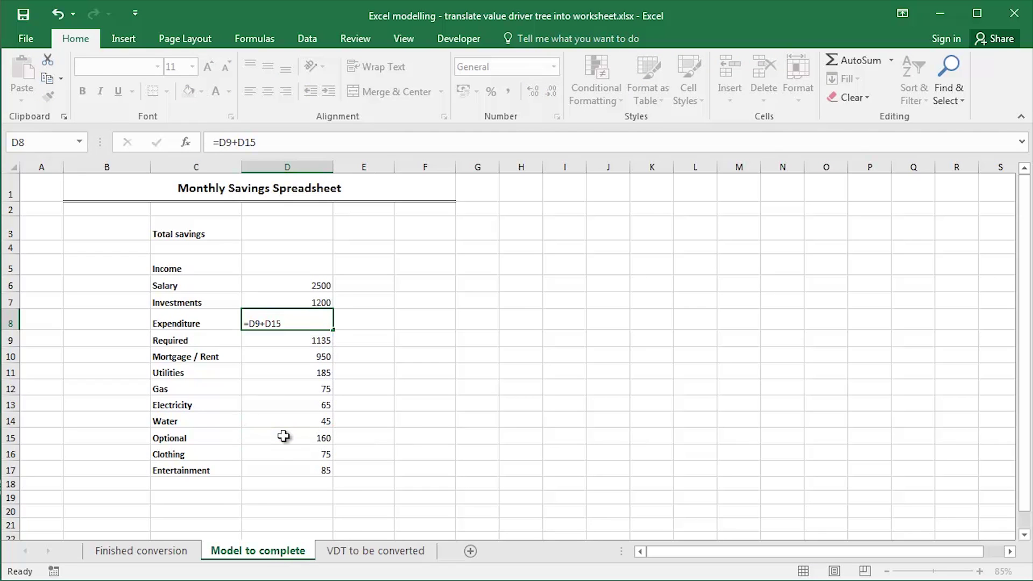
# Enter =SUM(D6:D7) in D5 so Income totals 3700, then select Total savings D3.
pyautogui.click(315, 264)
pyautogui.write('=sum')
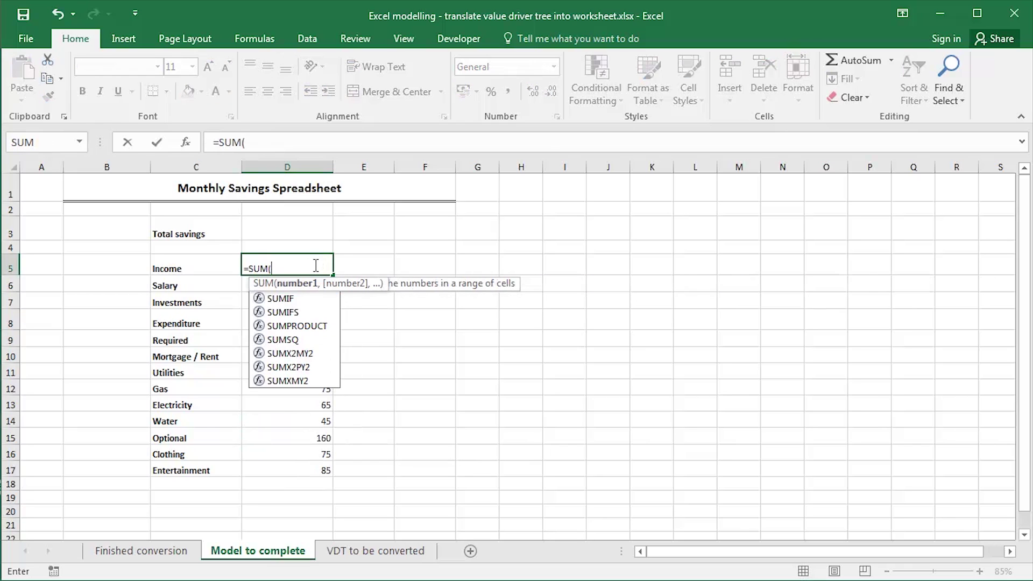
pyautogui.press('Tab')
pyautogui.moveTo(246, 286); pyautogui.dragTo(246, 301)
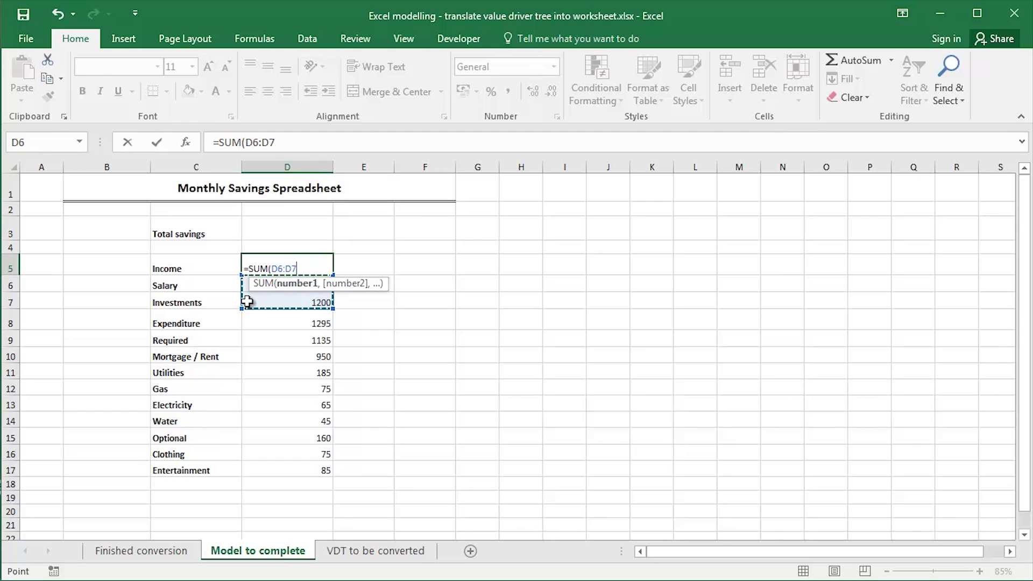
pyautogui.write(')')
pyautogui.press('Return')
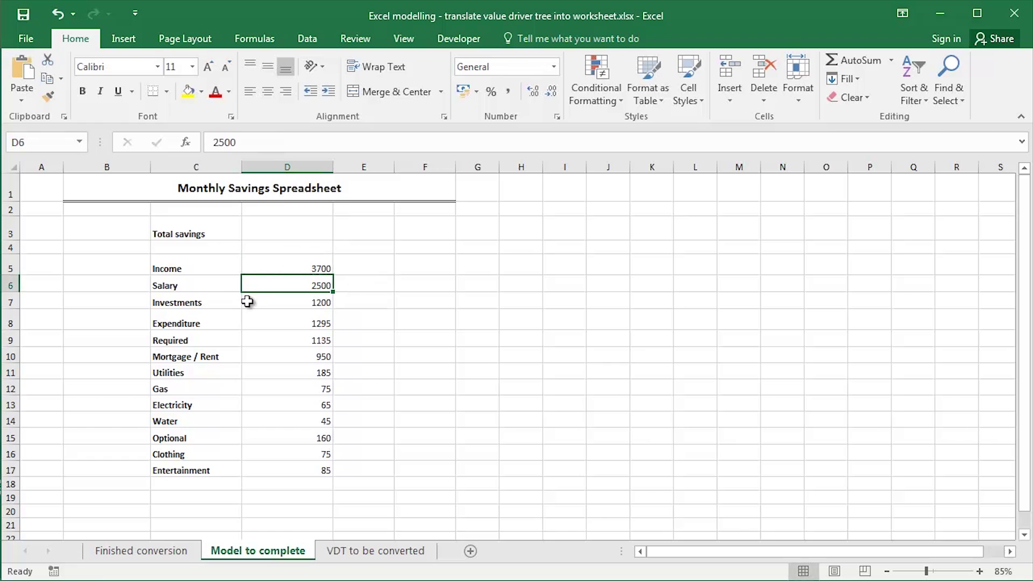
pyautogui.click(272, 229)
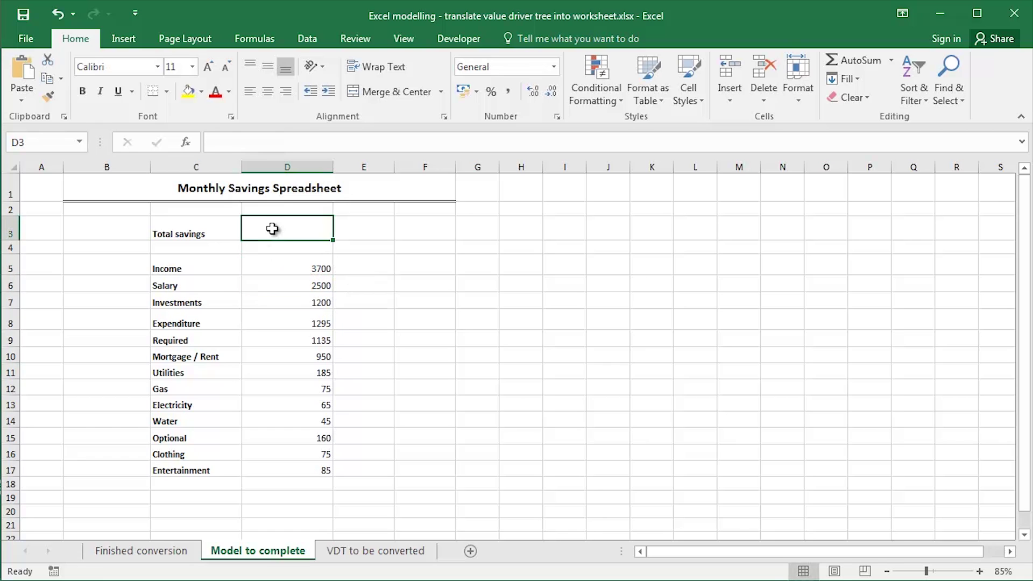
# Enter =D5-D8 in D3 so Total savings shows 2405.
pyautogui.write('=')
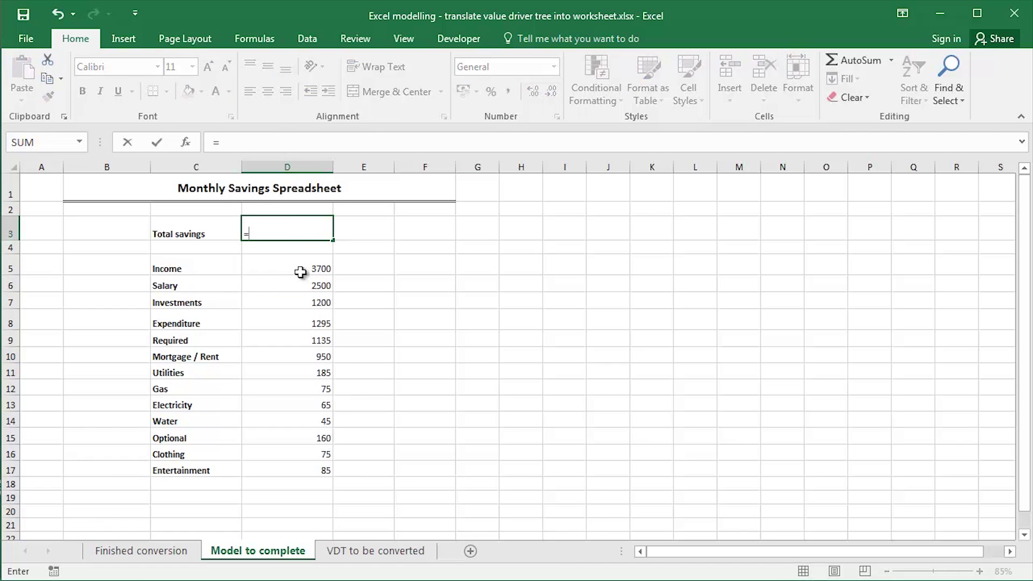
pyautogui.click(297, 271)
pyautogui.write('-')
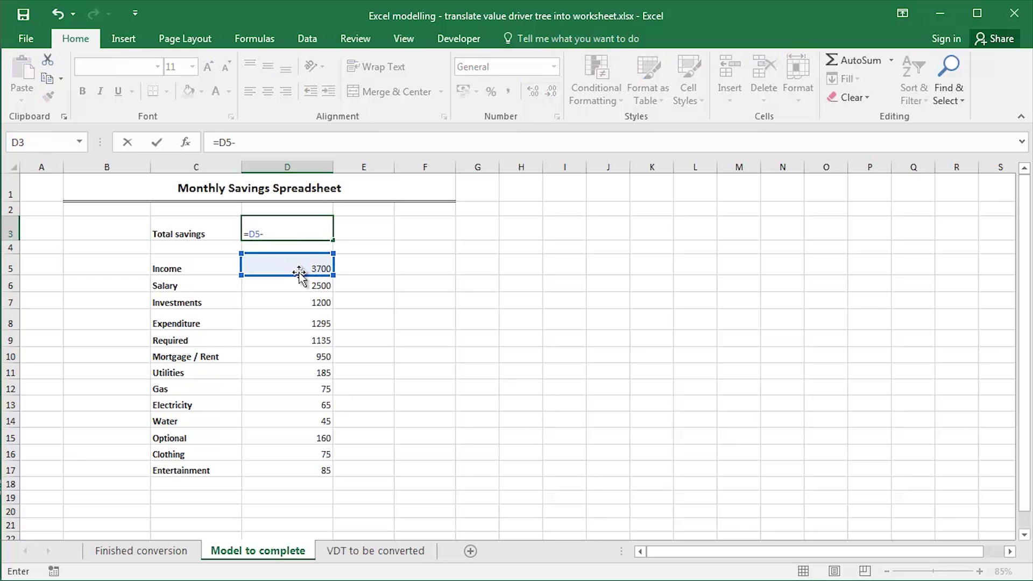
pyautogui.click(266, 323)
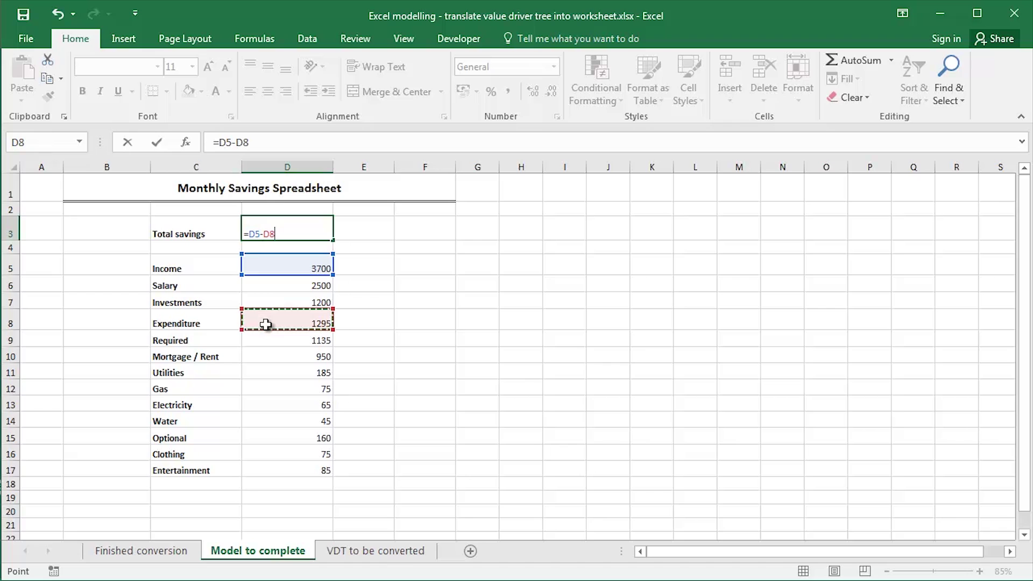
pyautogui.press('Return')
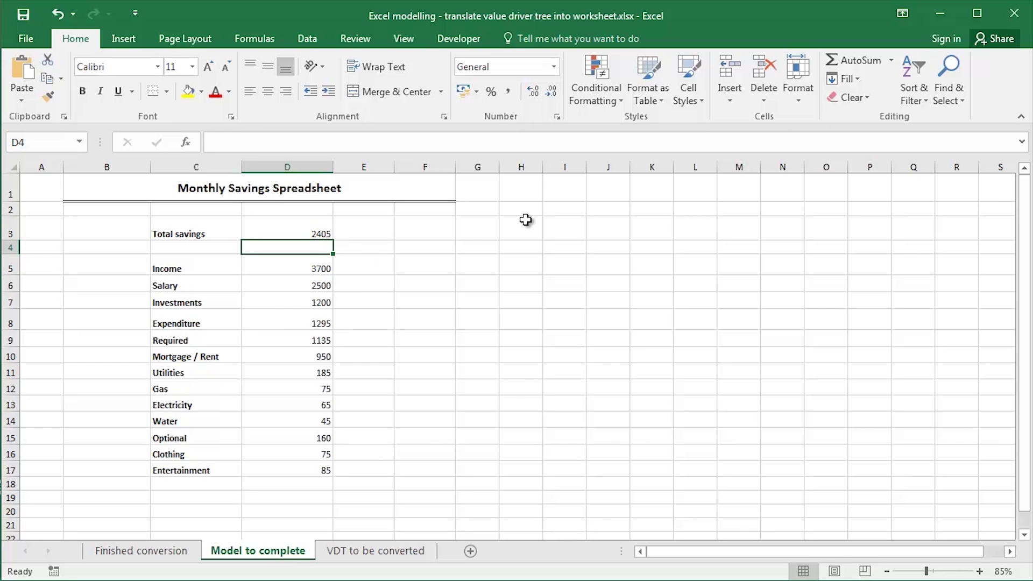
pyautogui.keyDown('ctrl'); pyautogui.scroll(2, 432, 220); pyautogui.keyUp('ctrl')
pyautogui.moveTo(1029, 288)
pyautogui.mouseDown()
pyautogui.moveTo(1028, 247)
pyautogui.moveTo(1027, 328)
pyautogui.moveTo(1028, 248)
pyautogui.mouseUp()
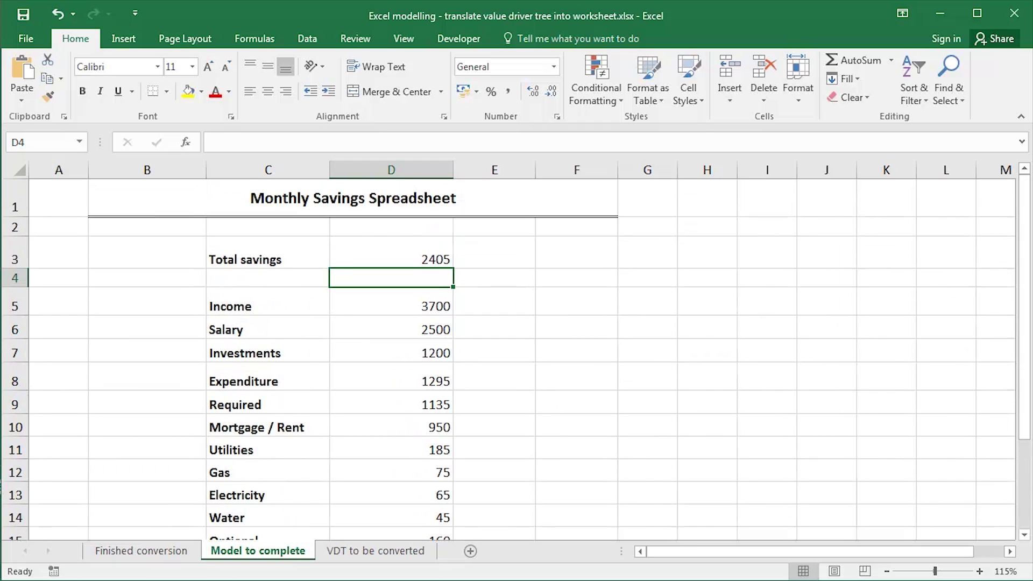
# Review the Finished conversion sheet's line items, Income-to-Entertainment block and Total savings row.
pyautogui.click(144, 554)
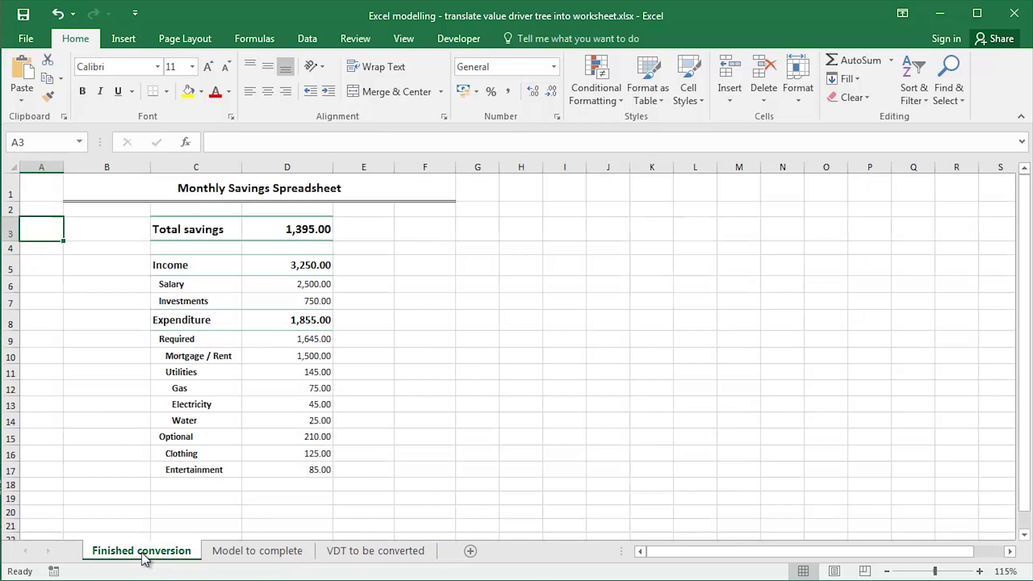
pyautogui.click(206, 391)
pyautogui.moveTo(206, 397); pyautogui.dragTo(203, 470)
pyautogui.moveTo(199, 264); pyautogui.dragTo(315, 471)
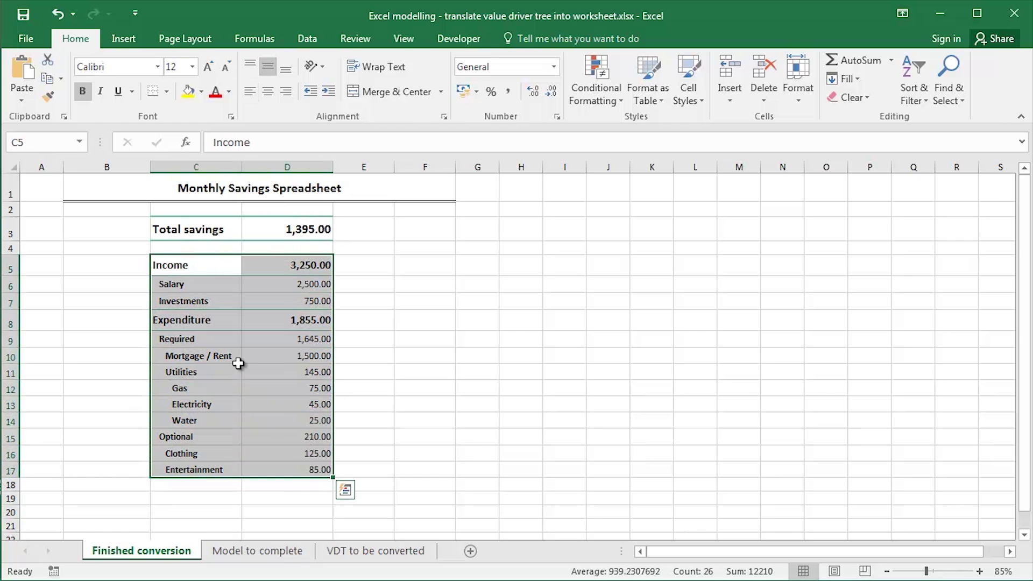
pyautogui.click(201, 268)
pyautogui.click(126, 272)
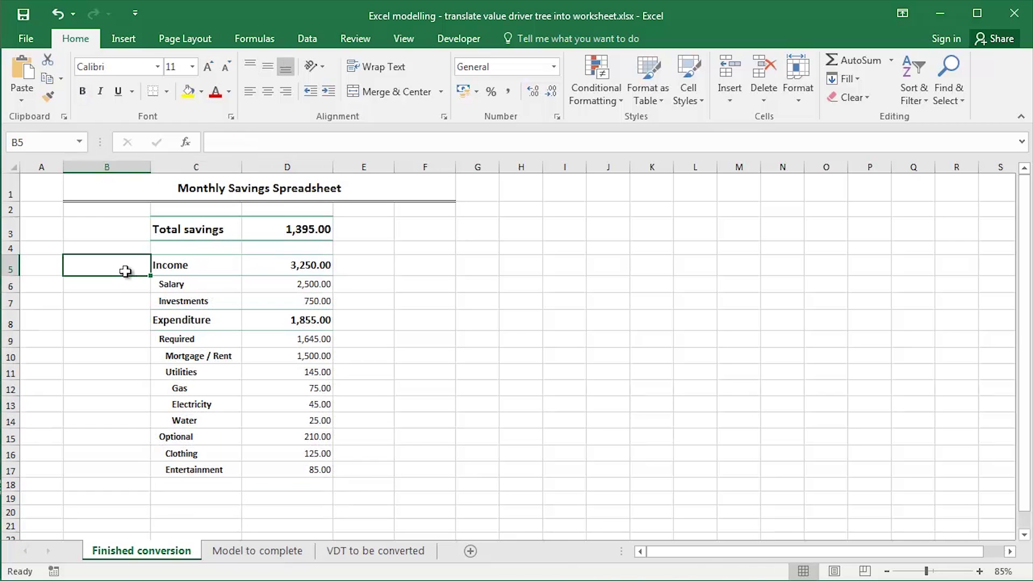
pyautogui.moveTo(194, 234); pyautogui.dragTo(282, 232)
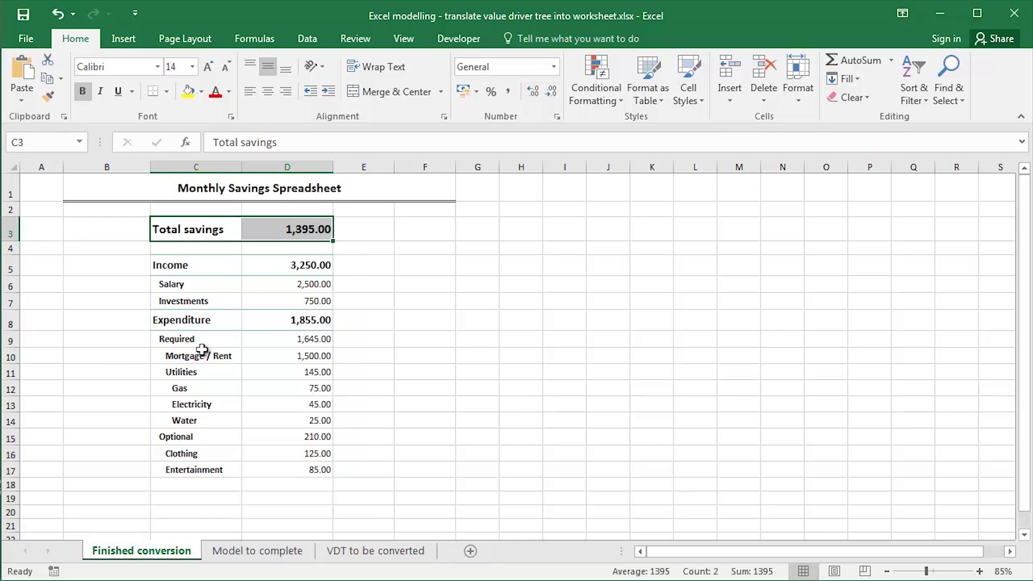
pyautogui.click(98, 264)
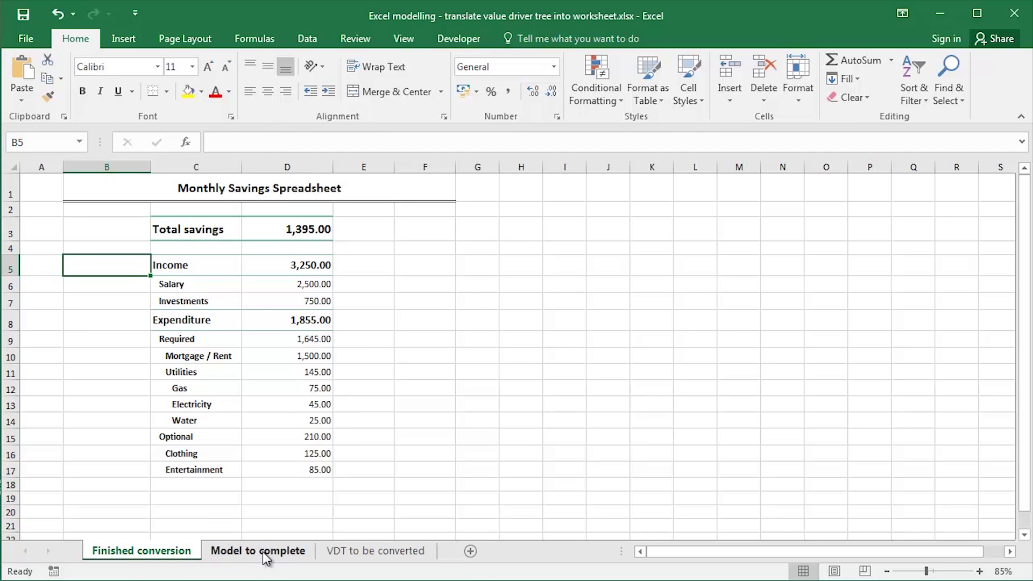
pyautogui.click(372, 554)
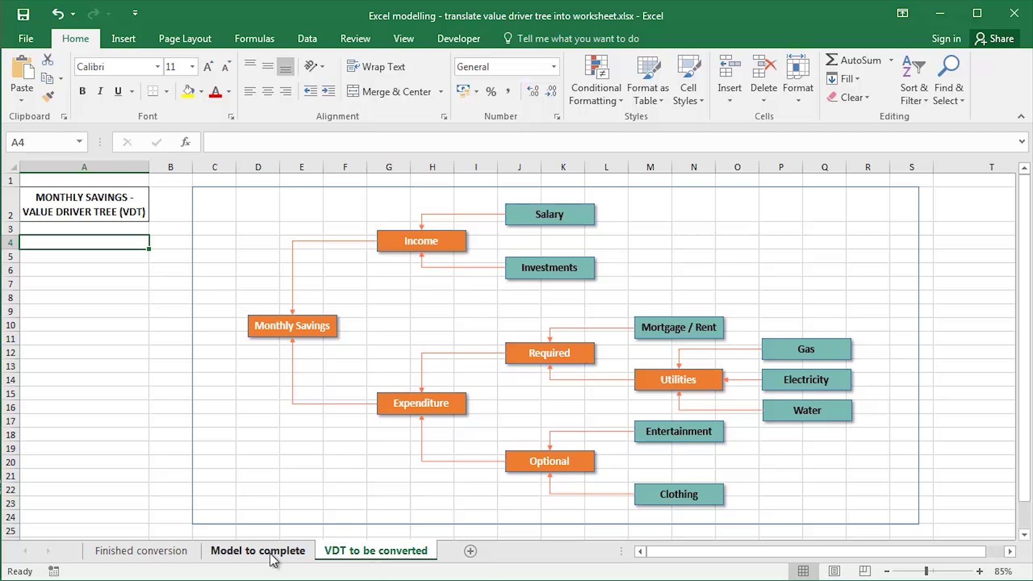
pyautogui.click(146, 554)
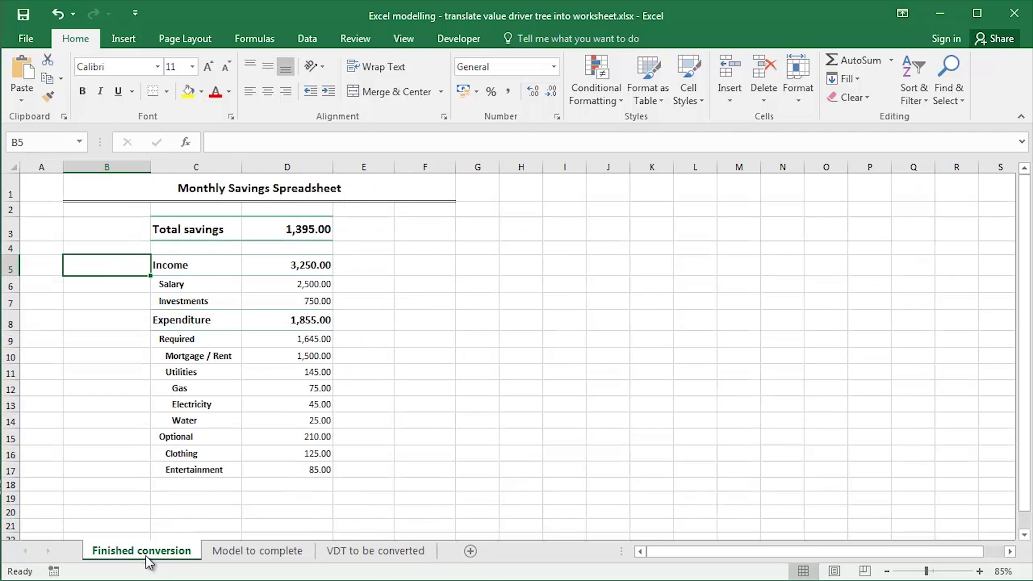